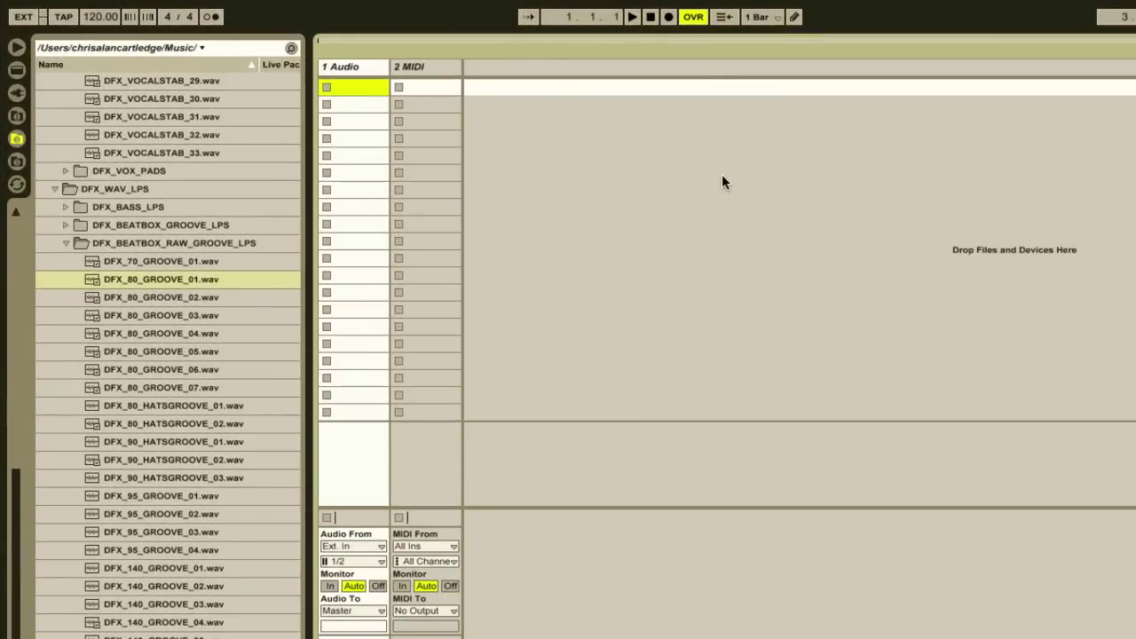
# - Load DFX_80_GROOVE_01.wav into the first Audio slot and launch it
pyautogui.moveTo(252, 271); pyautogui.dragTo(368, 97)
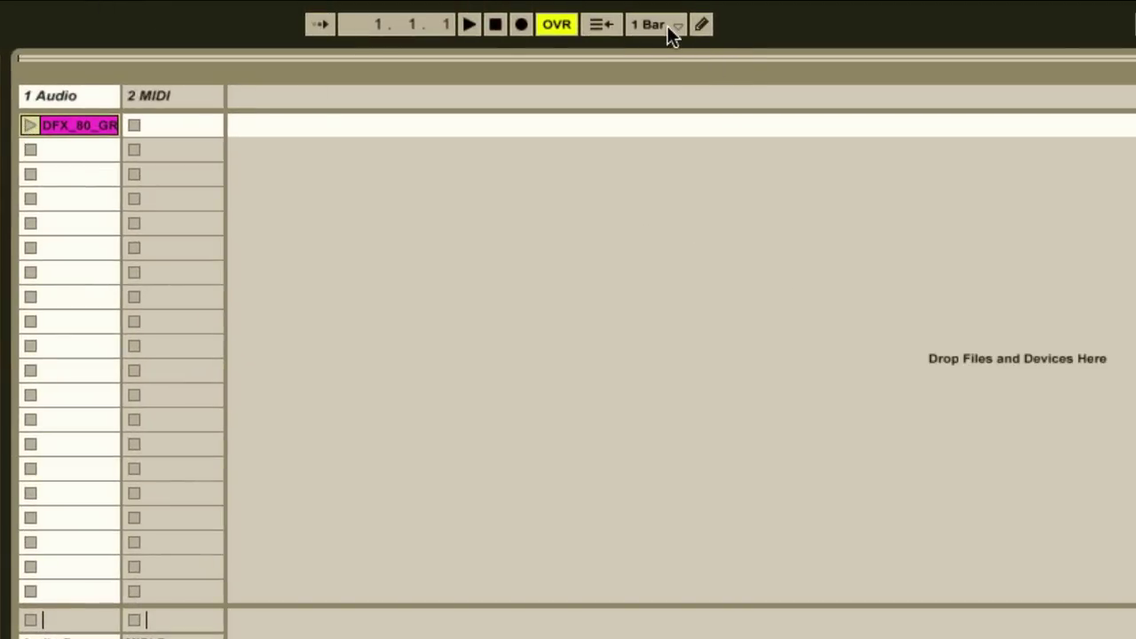
pyautogui.click(31, 126)
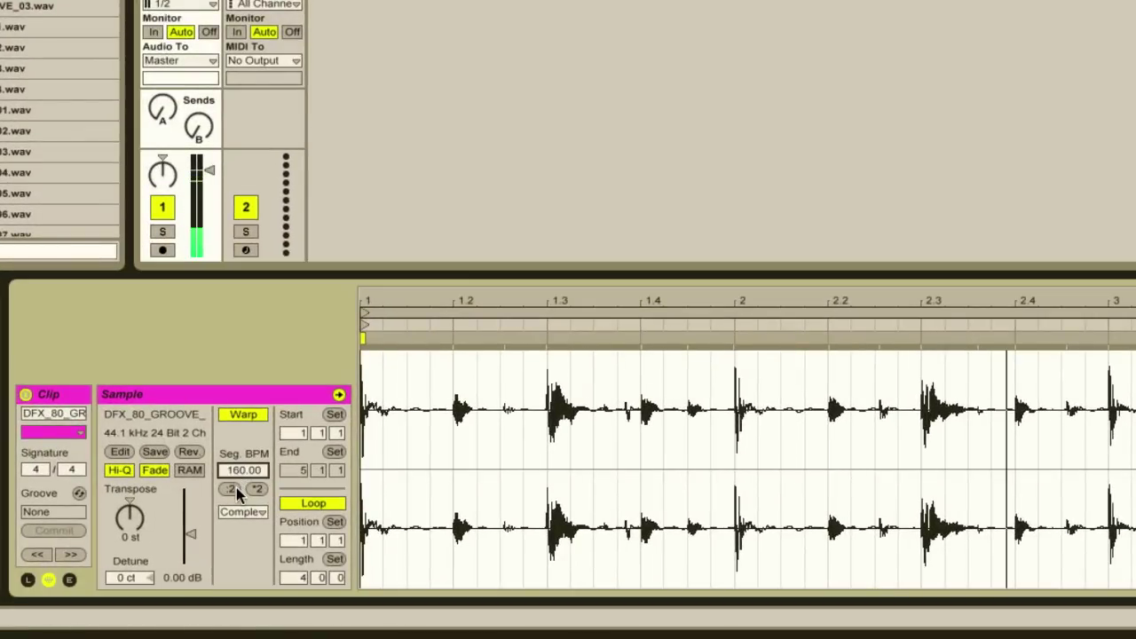
# - Halve the groove clip's segment BPM to 80 and set the song tempo to 80 BPM
pyautogui.click(229, 493)
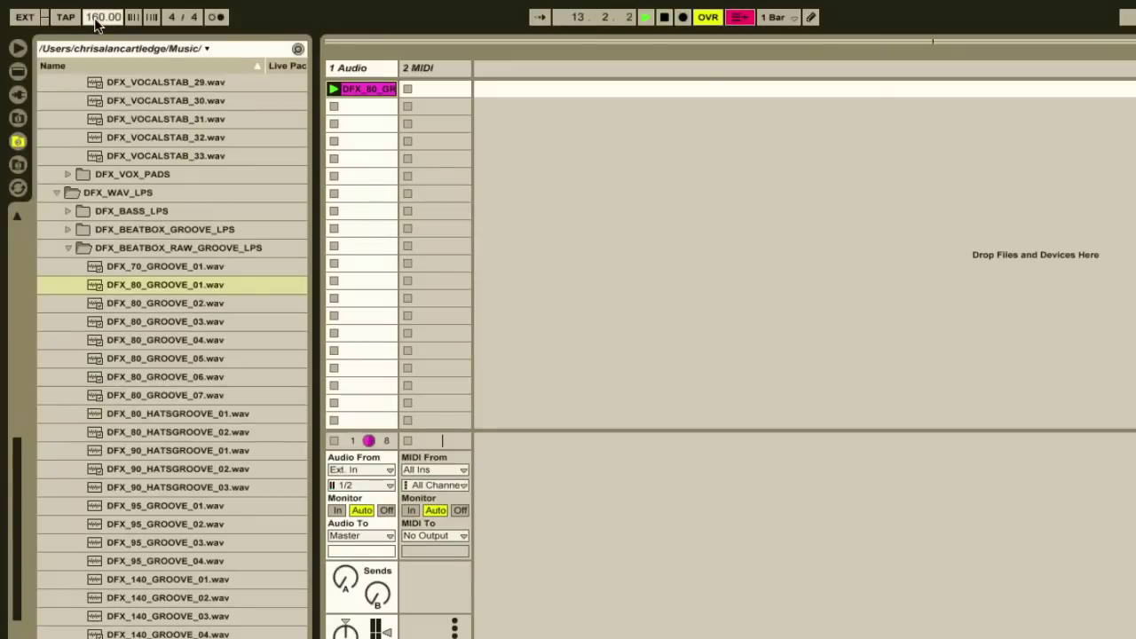
pyautogui.click(95, 18)
pyautogui.write('80')
pyautogui.press('Return')
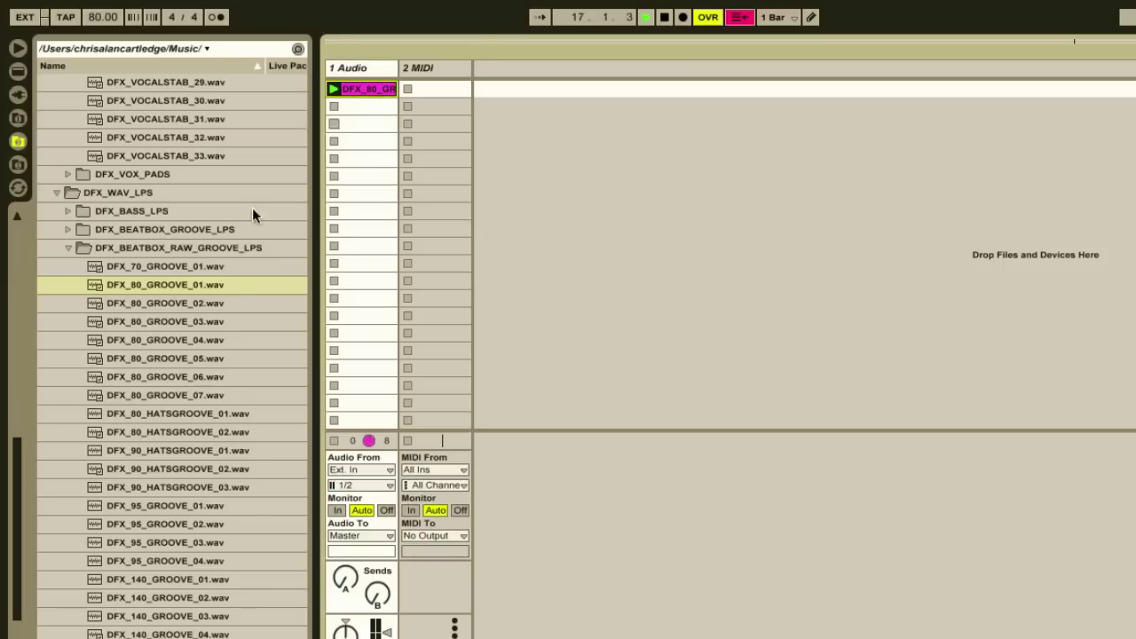
# - Add DFX_80_GROOVE_02, 03 and 04 to Audio slots 2–4 and launch each one
pyautogui.moveTo(177, 302); pyautogui.dragTo(357, 107)
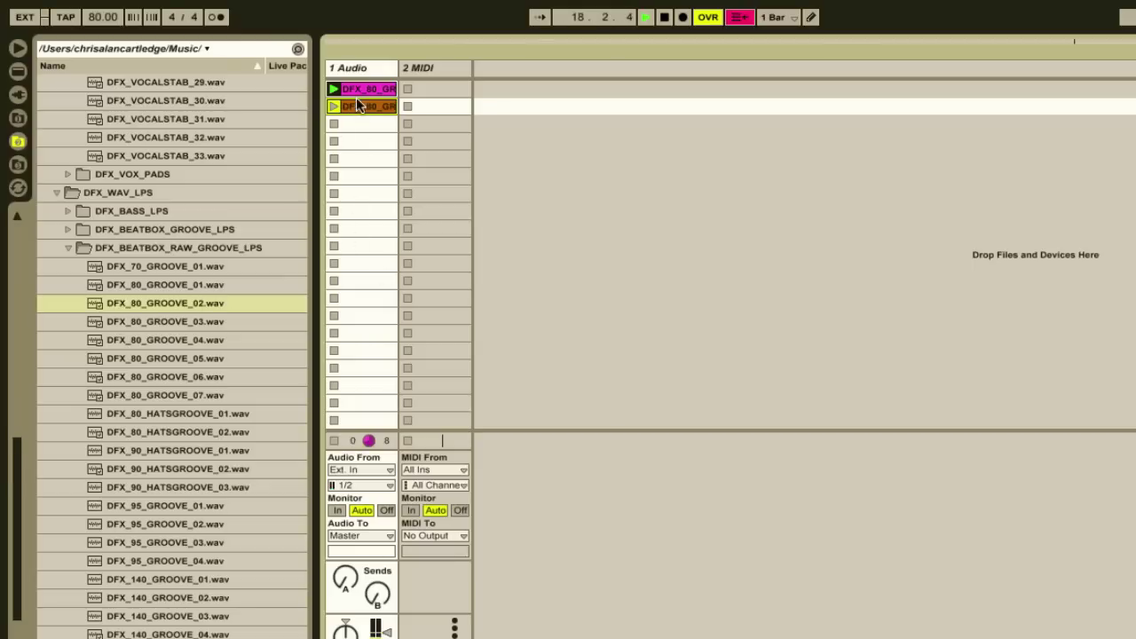
pyautogui.click(336, 106)
pyautogui.moveTo(178, 321); pyautogui.dragTo(369, 123)
pyautogui.moveTo(206, 343); pyautogui.dragTo(356, 142)
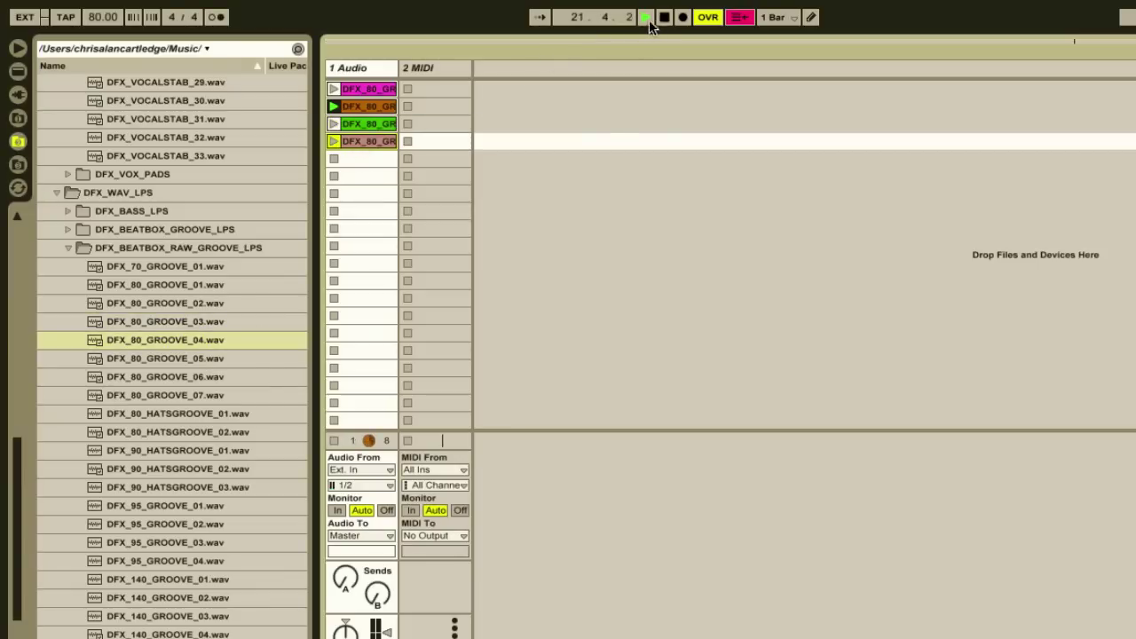
pyautogui.click(335, 122)
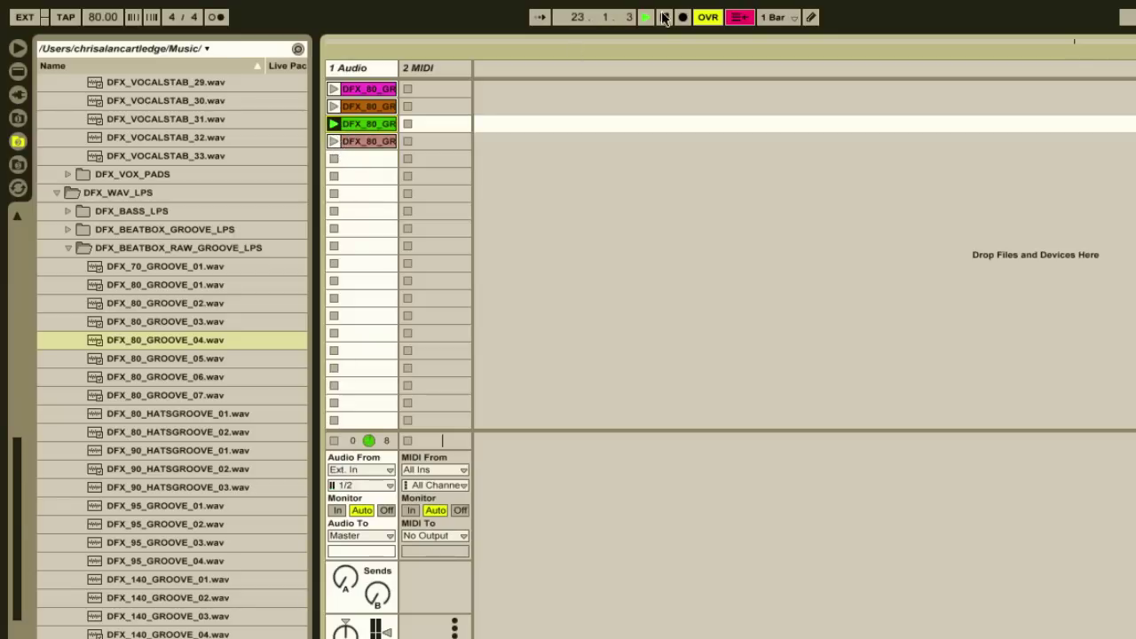
pyautogui.click(325, 141)
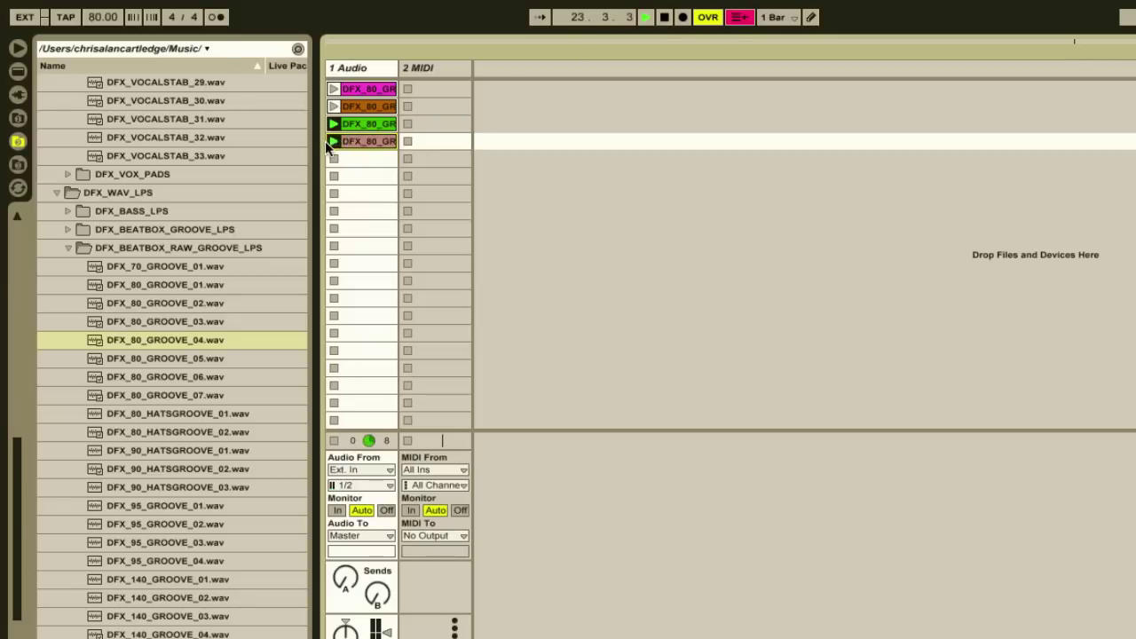
# - Stop playback, reset the position to bar 1, and select the first groove clip
pyautogui.click(664, 17)
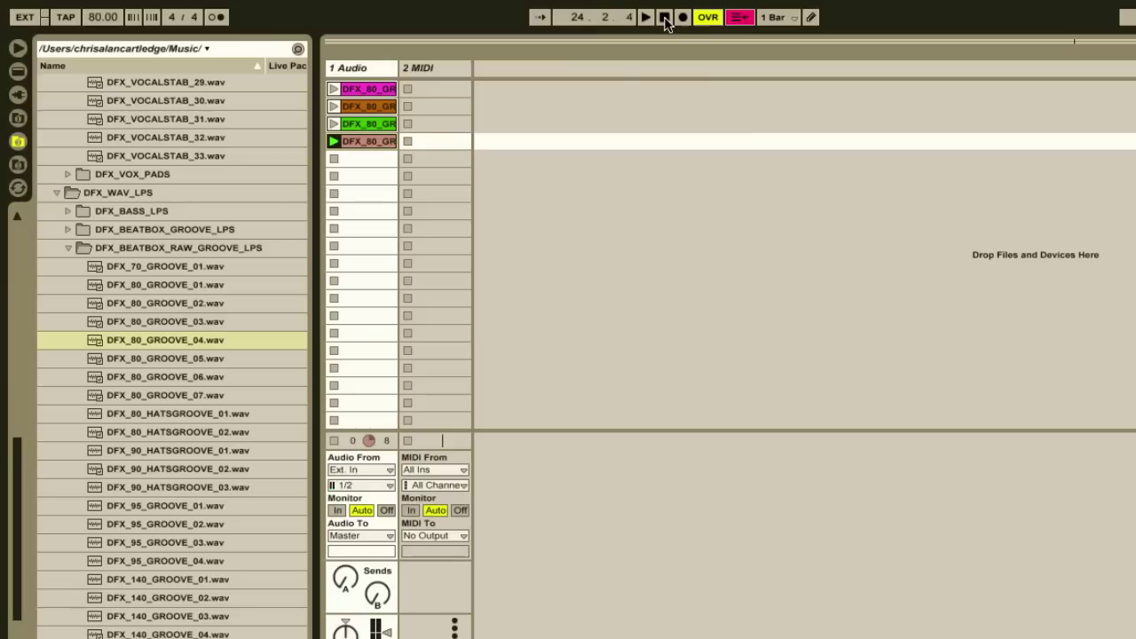
pyautogui.click(664, 17)
pyautogui.click(357, 88)
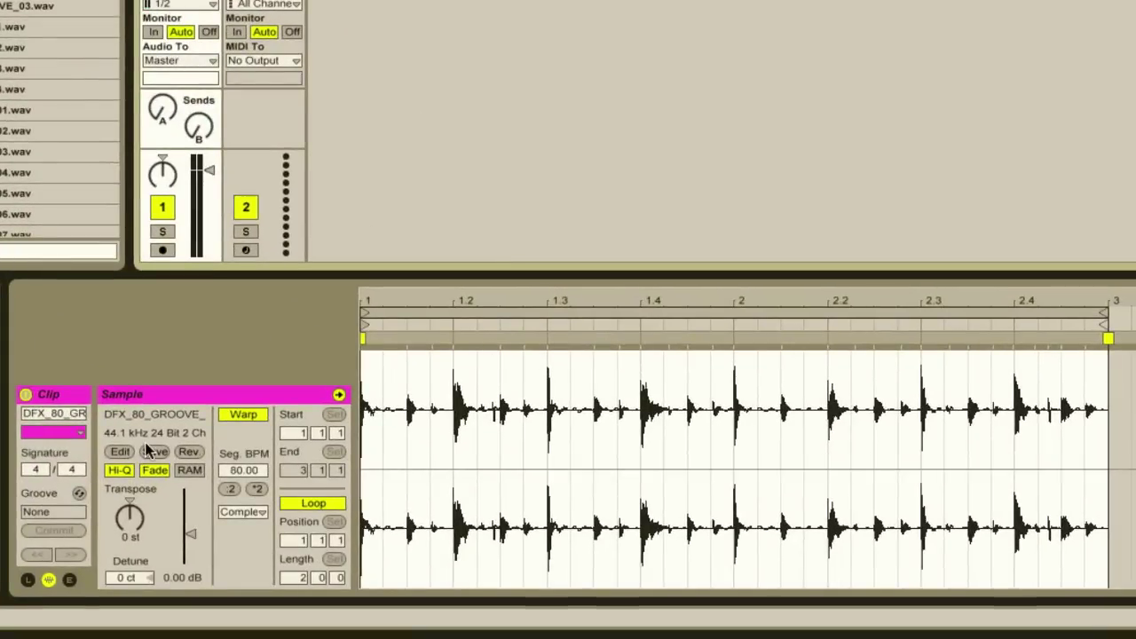
# - Show the first groove clip's Launch box and confirm its launch mode stays Trigger
pyautogui.click(29, 580)
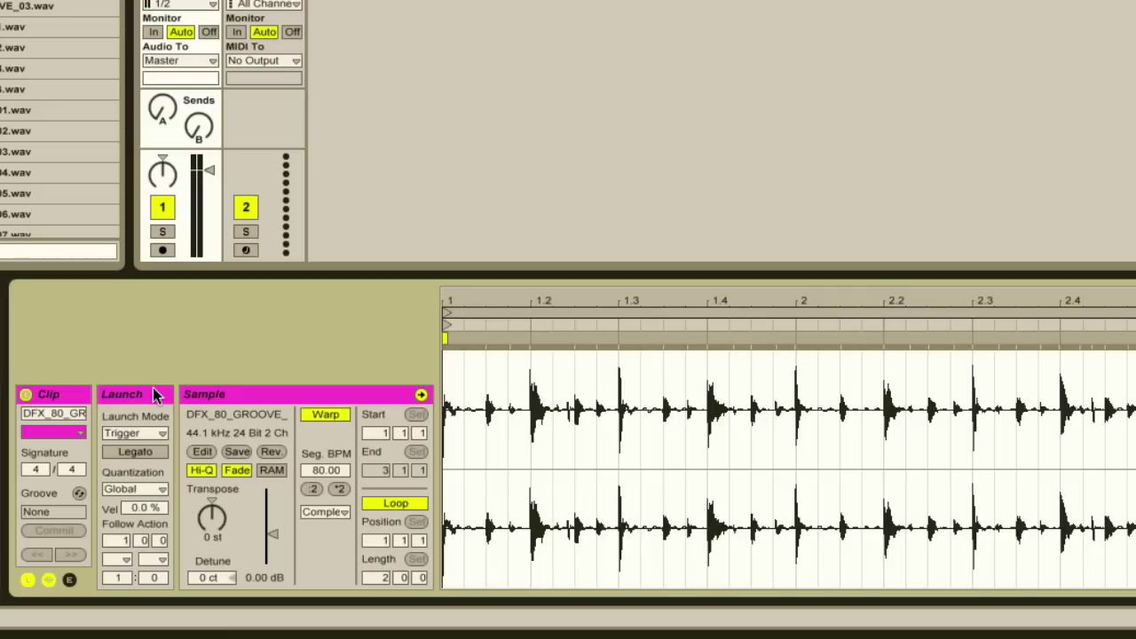
pyautogui.click(161, 434)
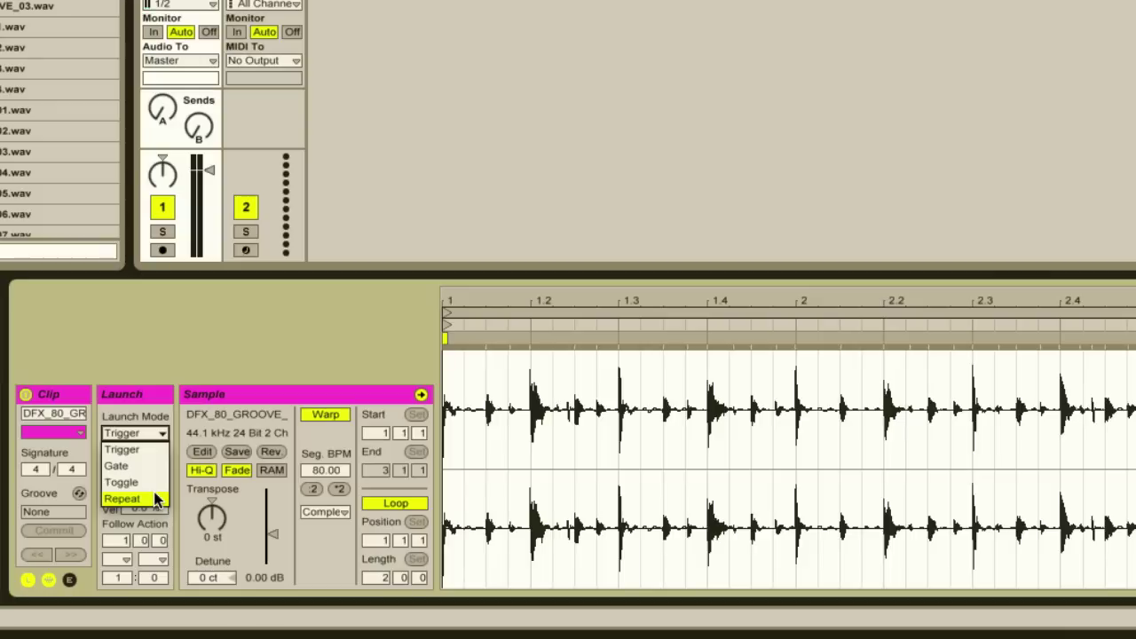
pyautogui.click(147, 449)
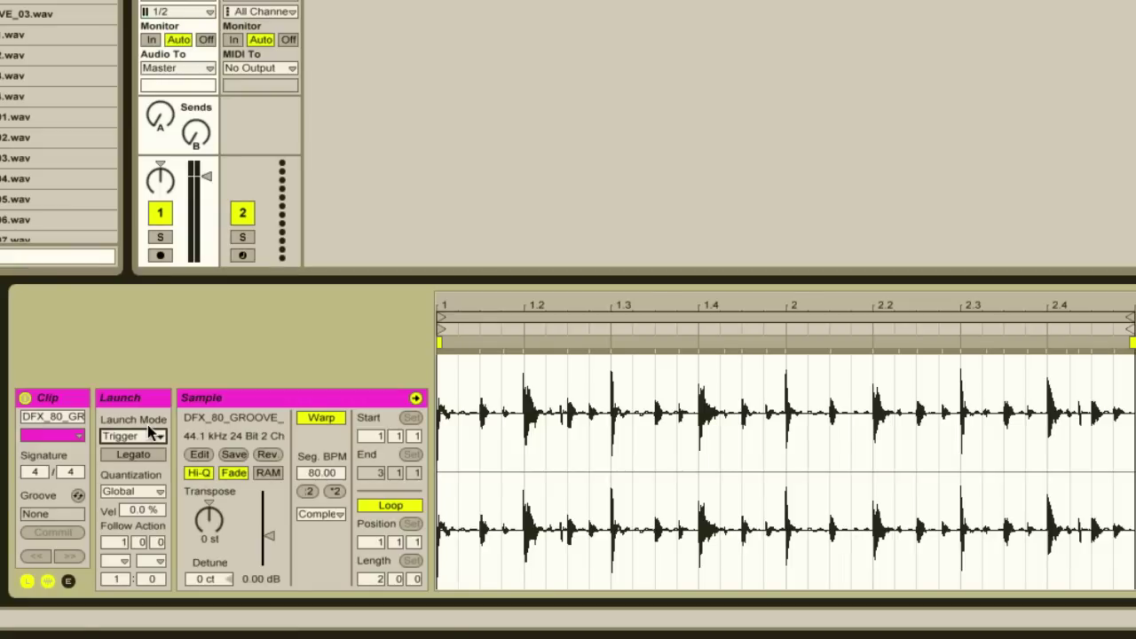
pyautogui.click(437, 337)
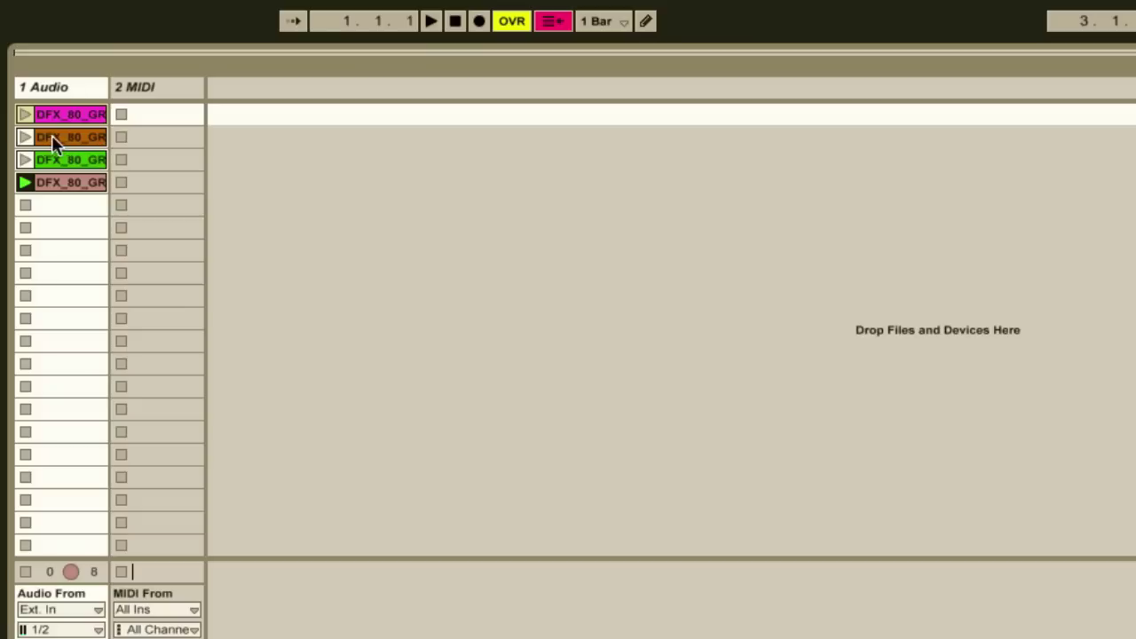
pyautogui.press('Return')
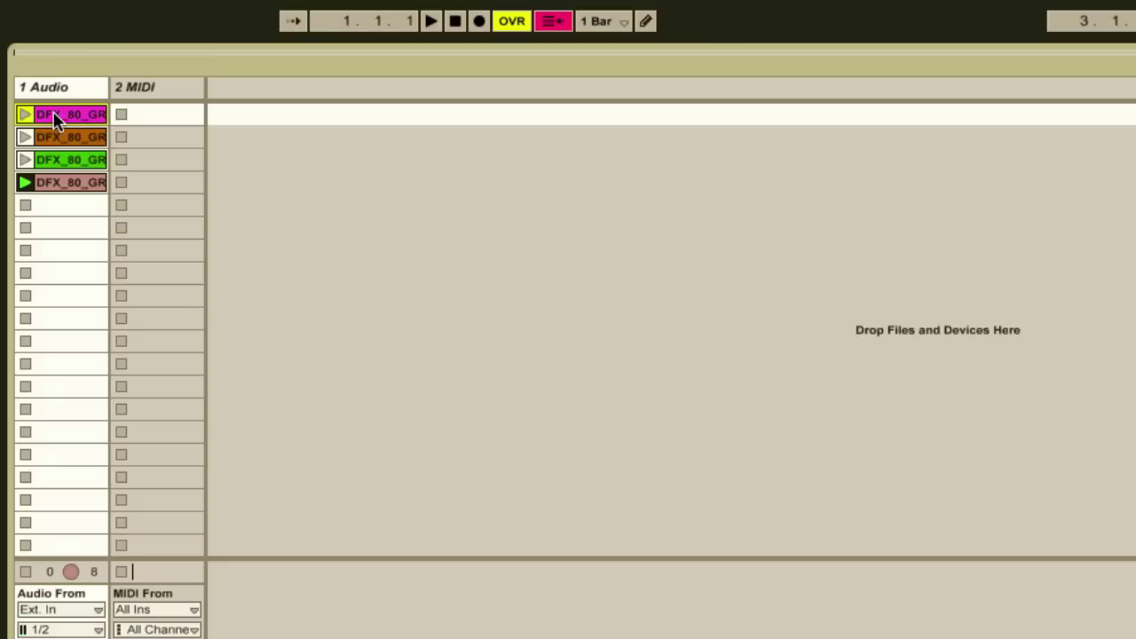
# - Select groove clips 1–4 together and turn on Legato for them
pyautogui.keyDown('shift'); pyautogui.click(73, 183); pyautogui.keyUp('shift')
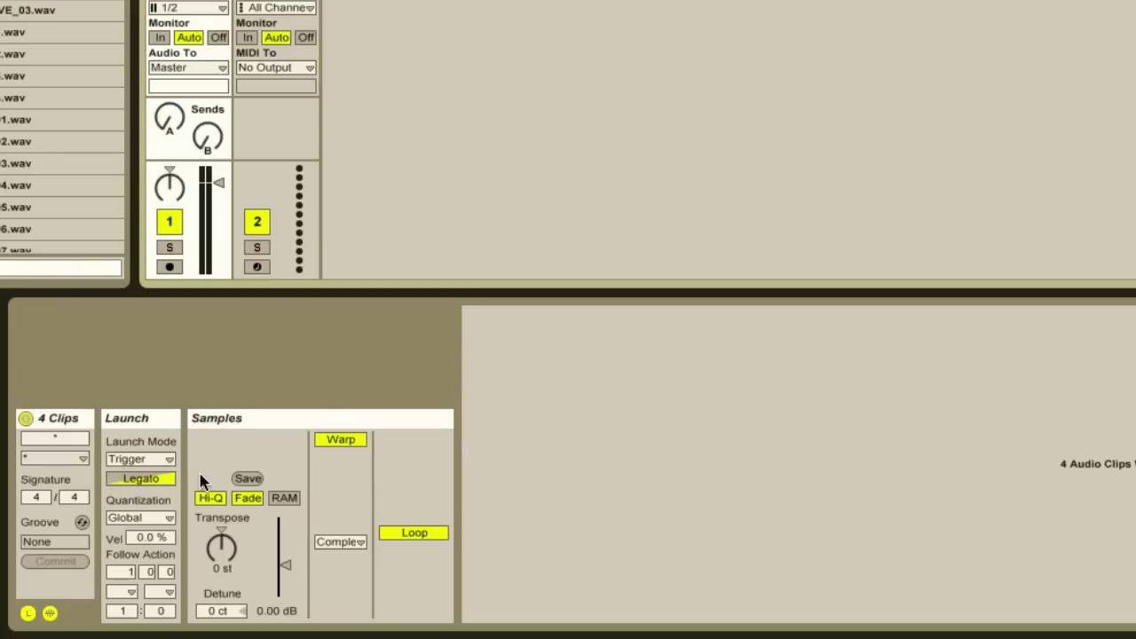
pyautogui.click(164, 476)
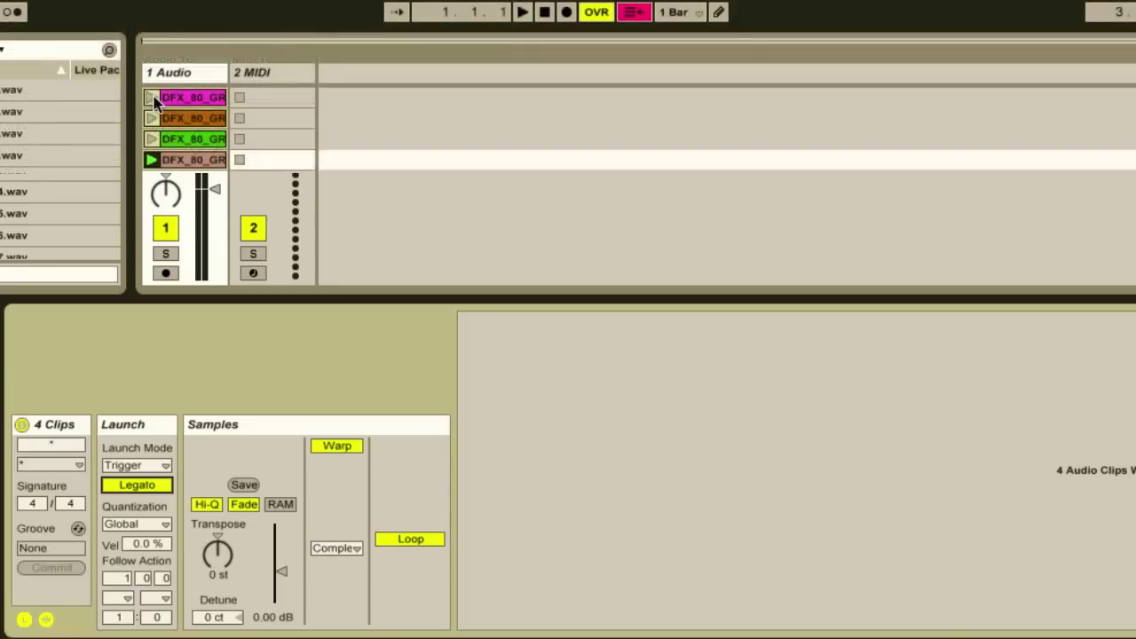
# - Launch the first and third groove clips, then set global launch quantization to None
pyautogui.click(151, 98)
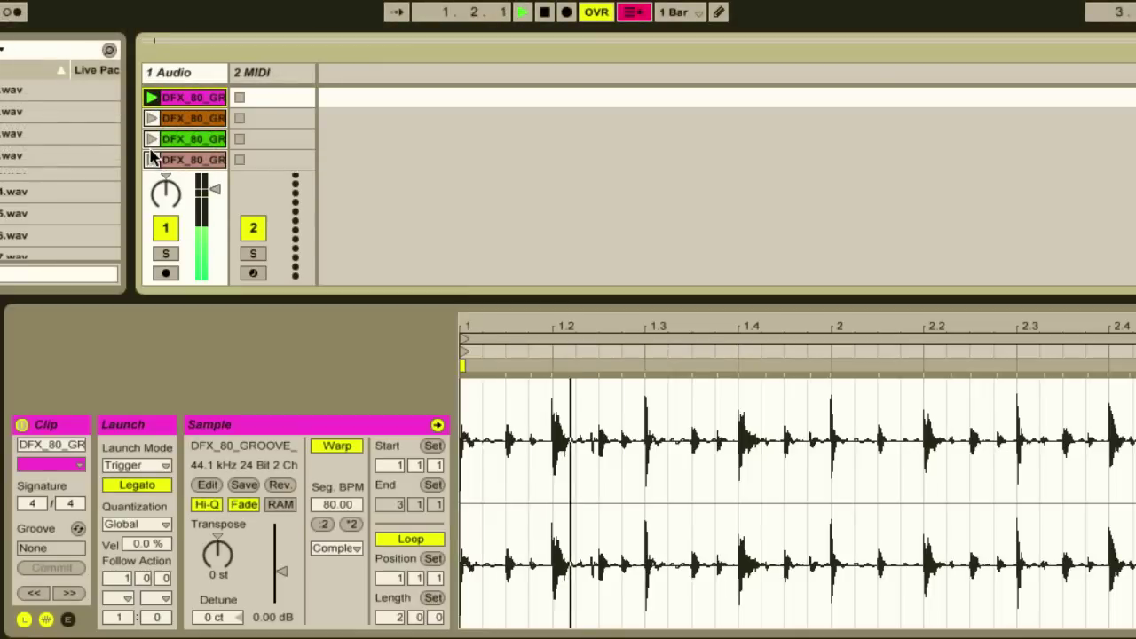
pyautogui.click(152, 139)
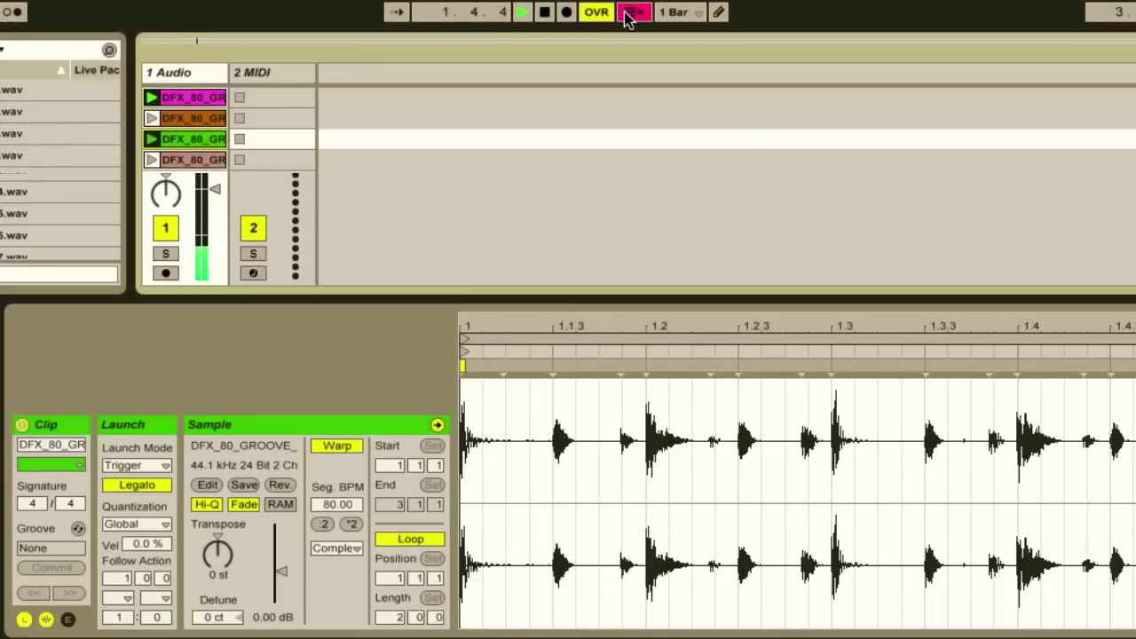
pyautogui.click(672, 14)
pyautogui.click(674, 32)
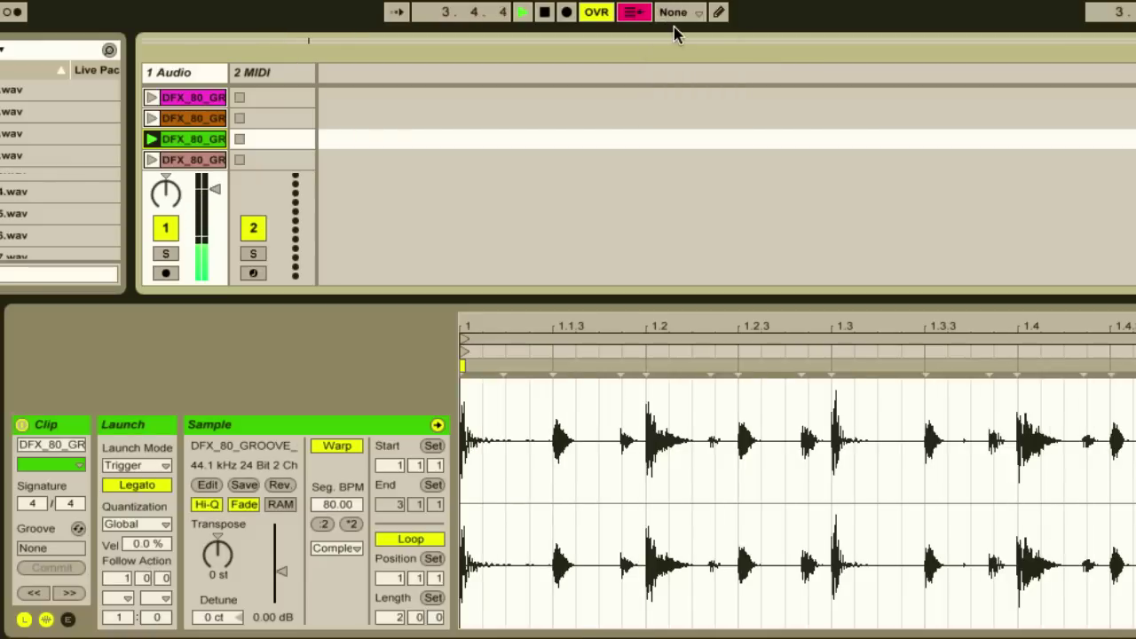
# - Switch playback back and forth among the four groove clips, then stop and return to the start
pyautogui.click(151, 98)
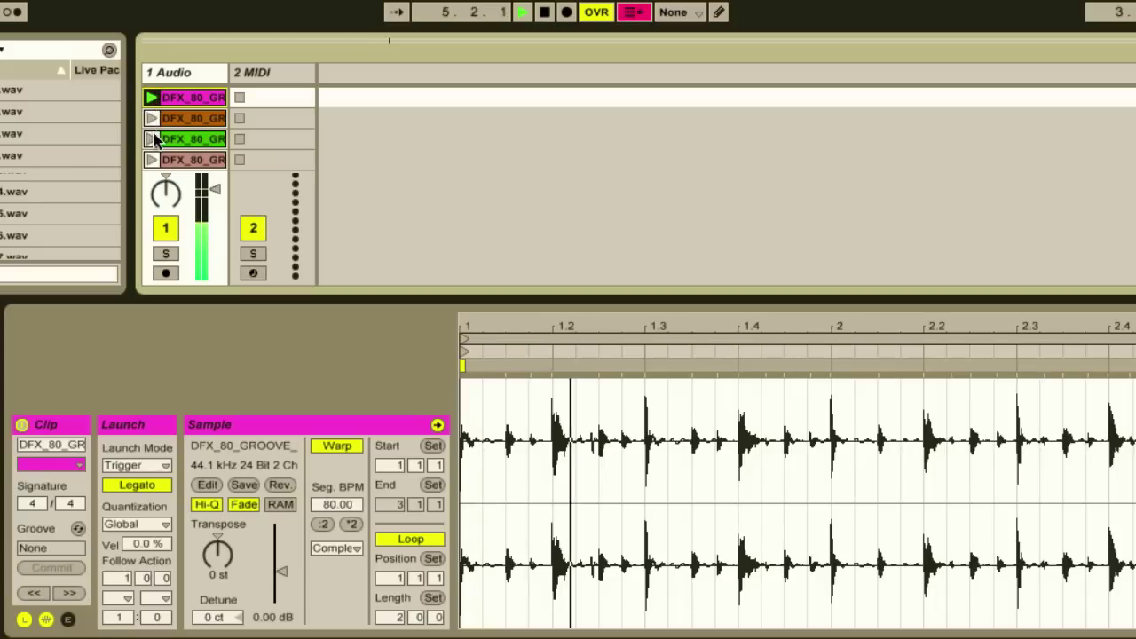
pyautogui.click(151, 139)
pyautogui.click(152, 160)
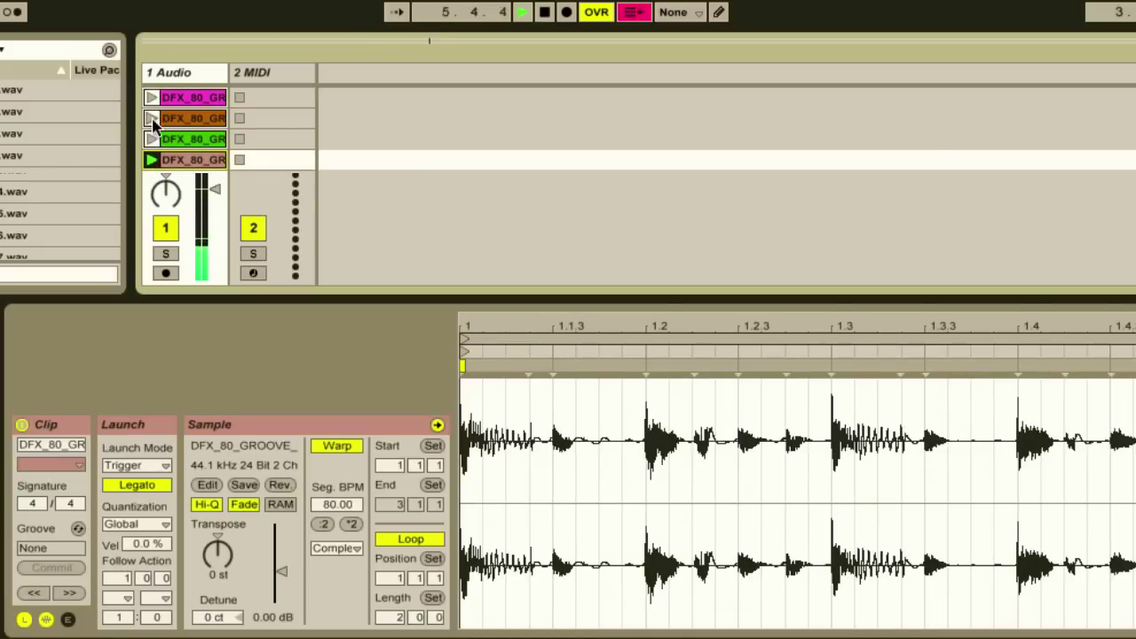
pyautogui.click(151, 118)
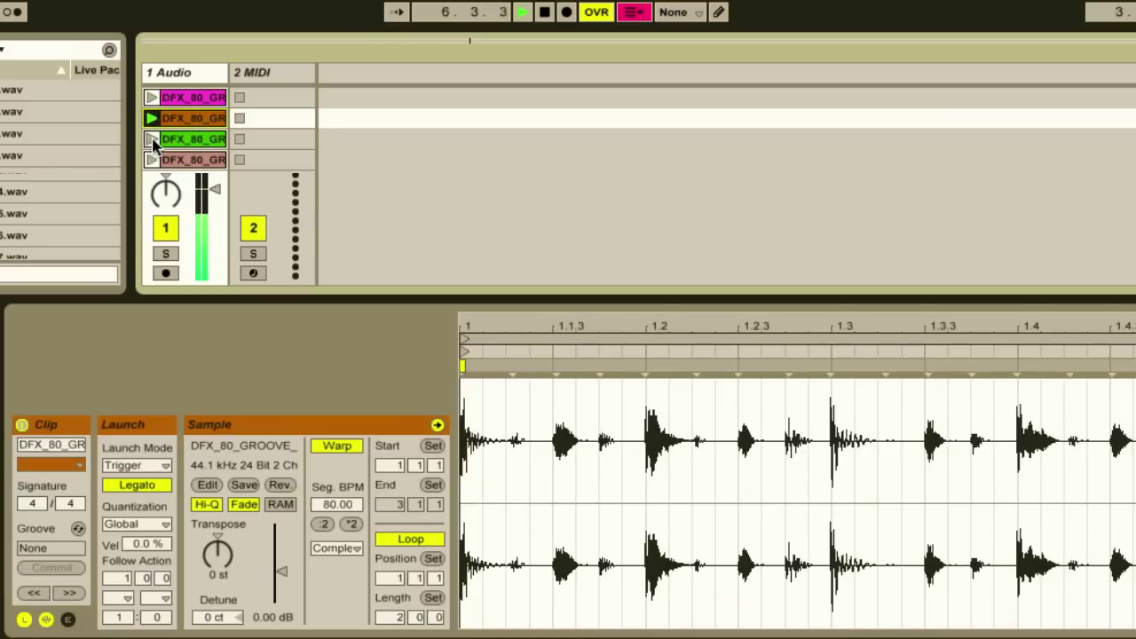
pyautogui.click(152, 140)
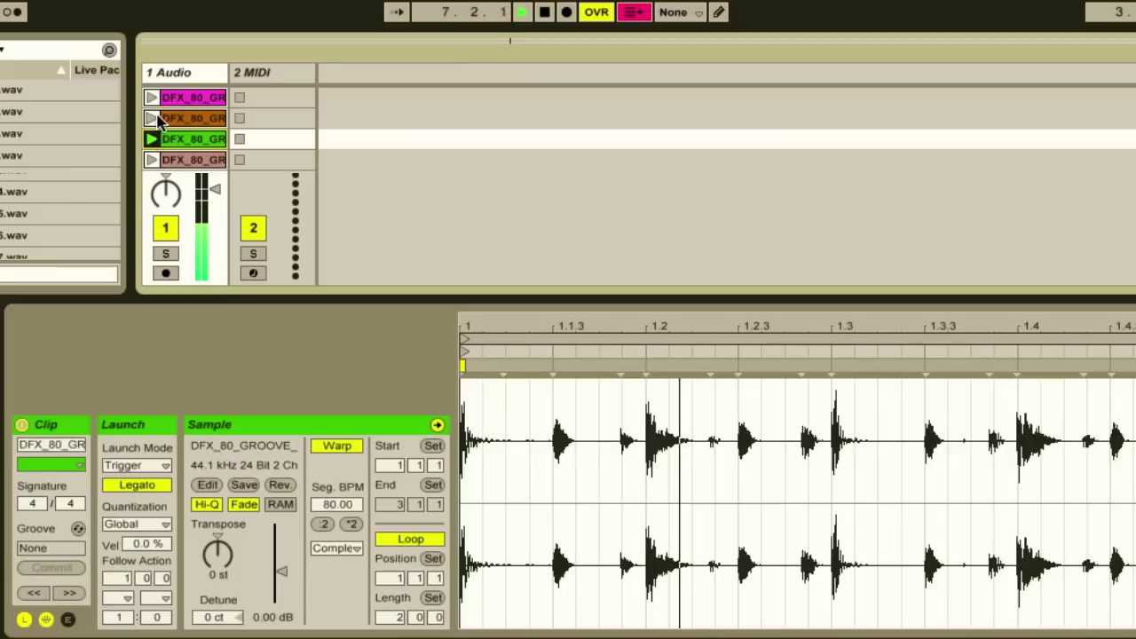
pyautogui.click(151, 97)
pyautogui.click(152, 160)
pyautogui.click(152, 140)
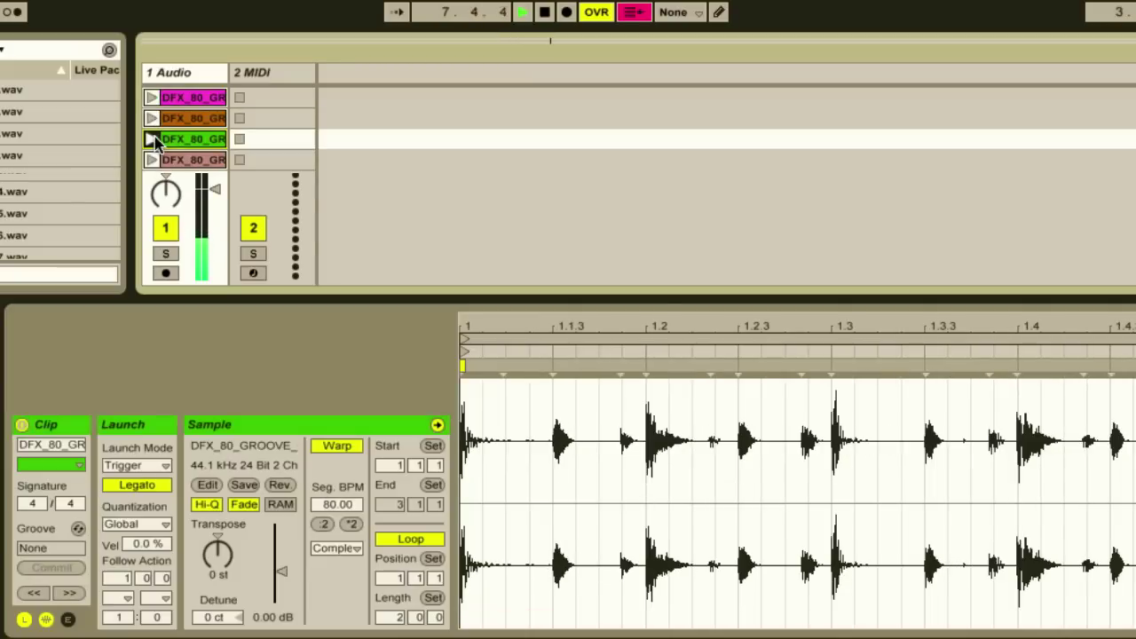
pyautogui.click(151, 118)
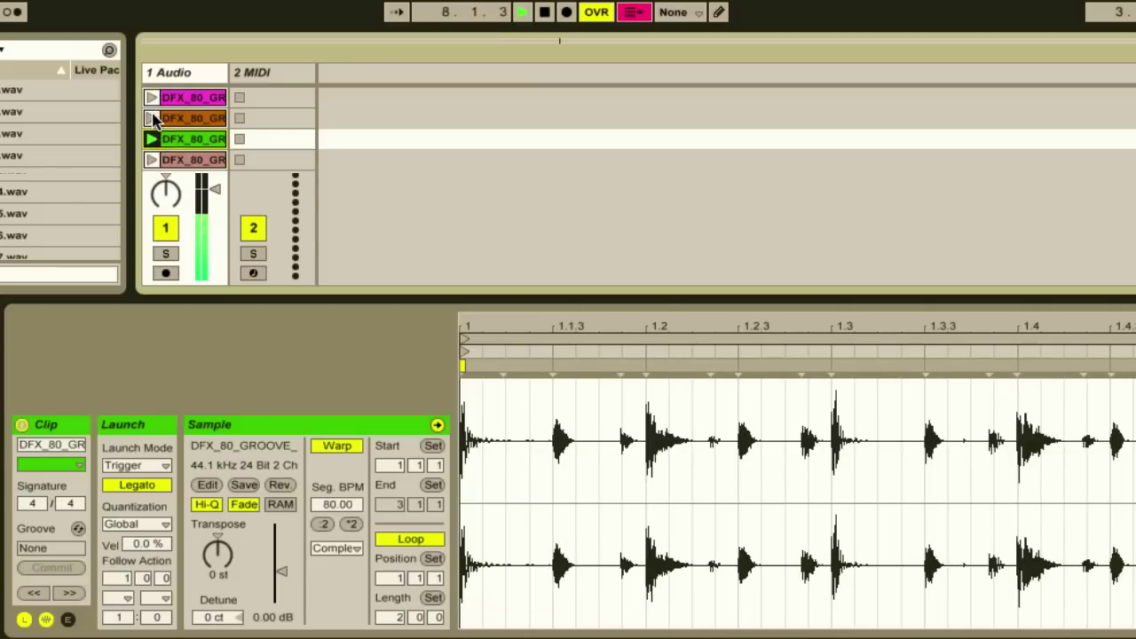
pyautogui.click(544, 12)
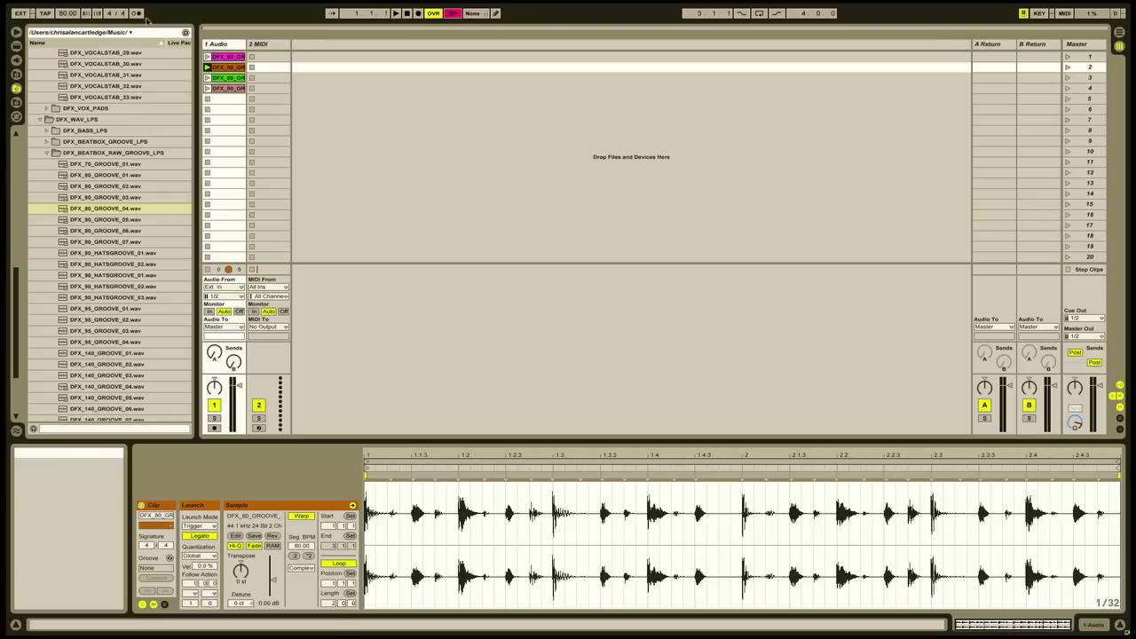
# - Select groove clips 1 through 4 to show their shared Trigger, Legato and Global launch settings
pyautogui.click(223, 57)
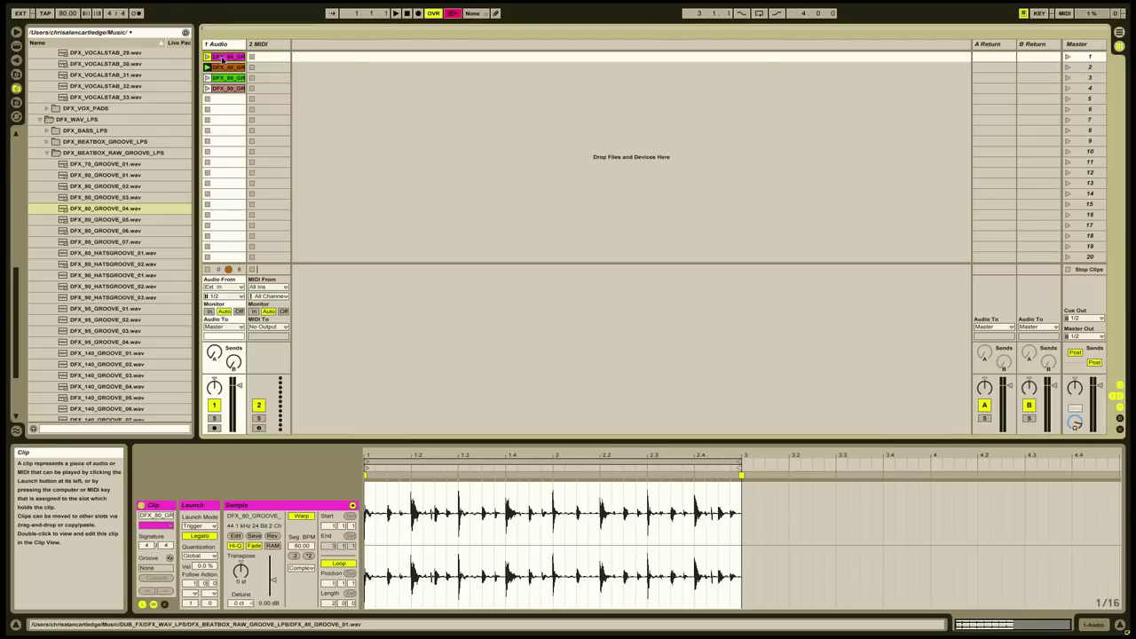
pyautogui.keyDown('shift'); pyautogui.click(227, 88); pyautogui.keyUp('shift')
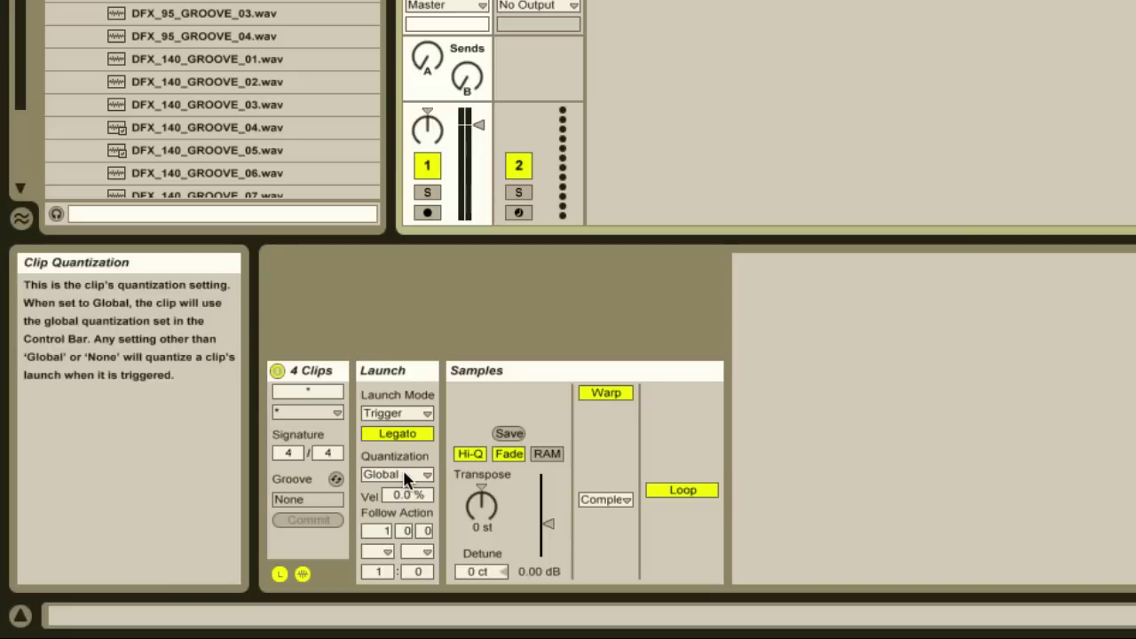
pyautogui.click(403, 472)
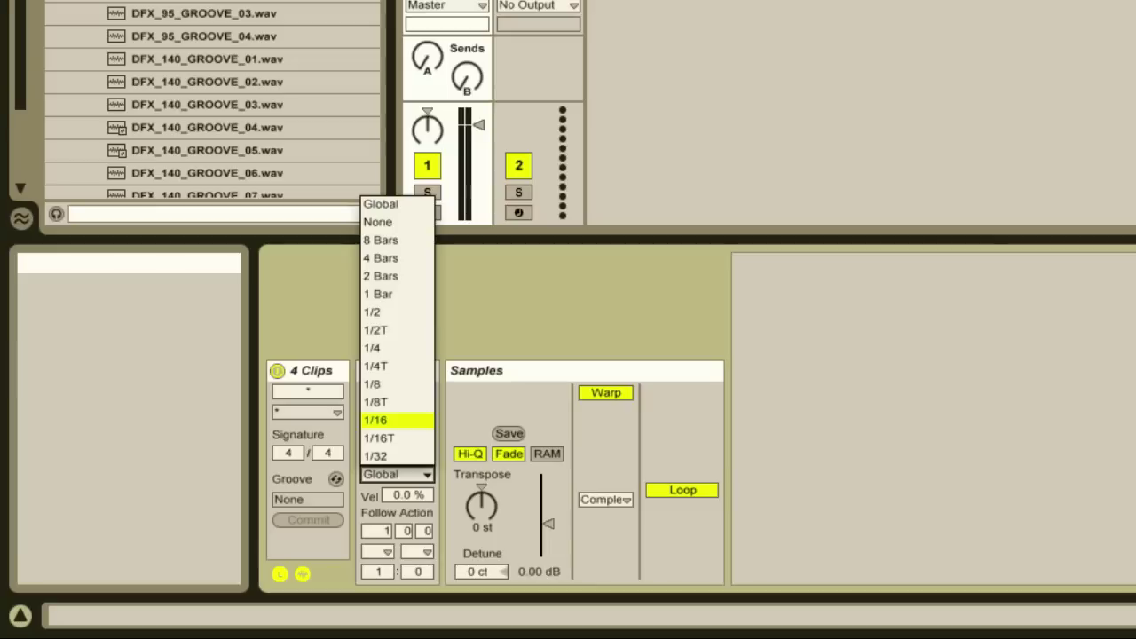
pyautogui.click(398, 615)
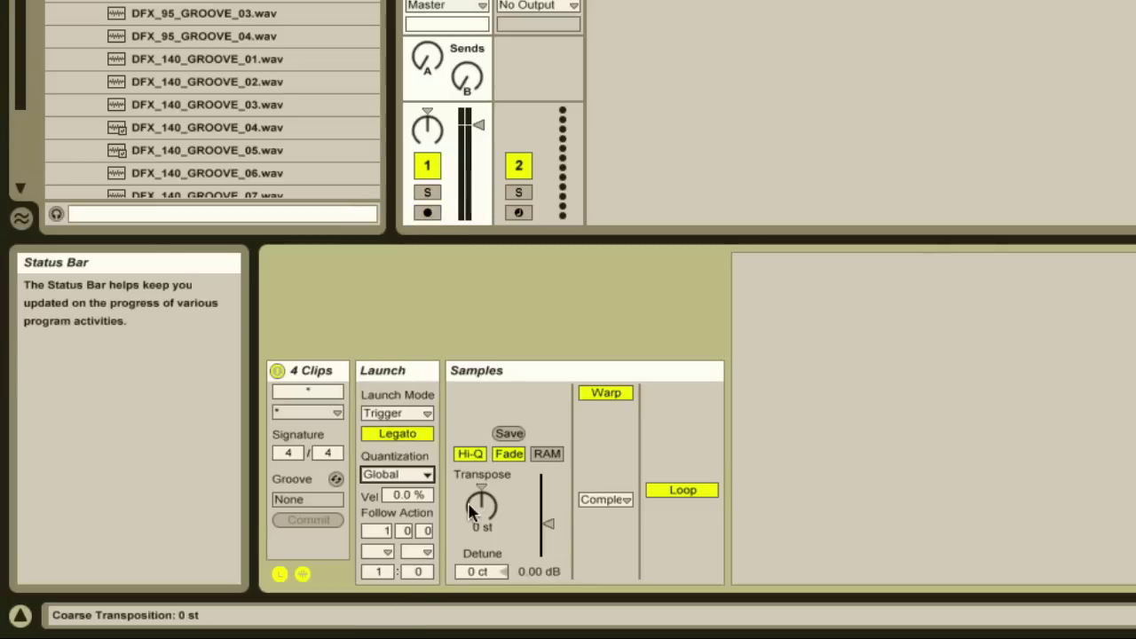
# - Change the four clips' Follow Action time from 1.0.0 to 0.0.2
pyautogui.click(382, 531)
pyautogui.press('Down')
pyautogui.click(423, 530)
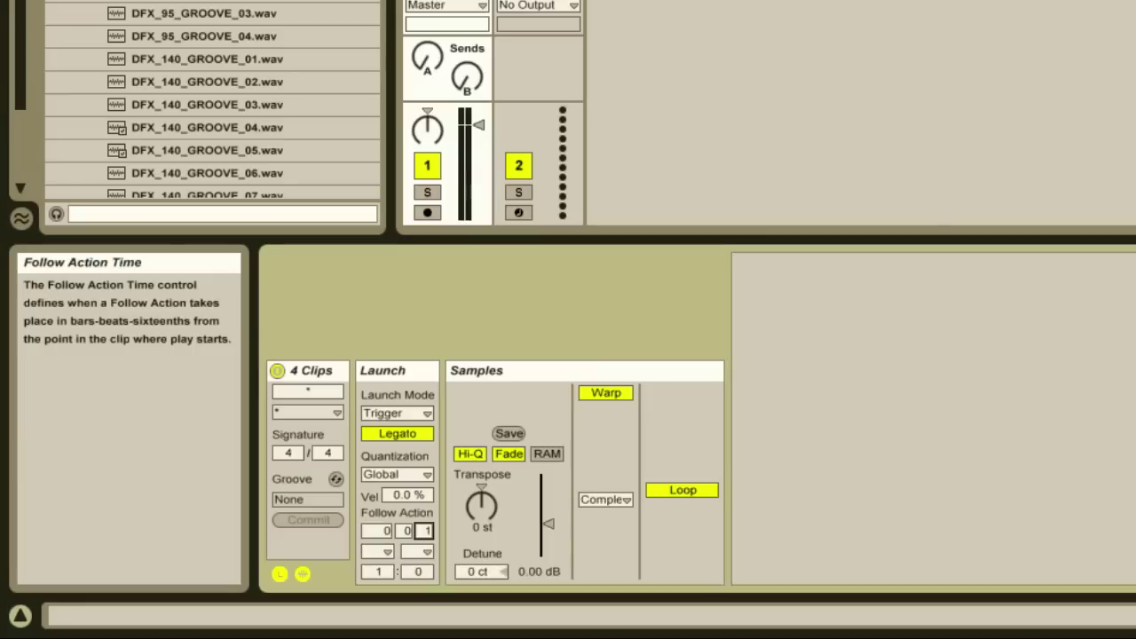
pyautogui.moveTo(423, 530); pyautogui.dragTo(423, 523)
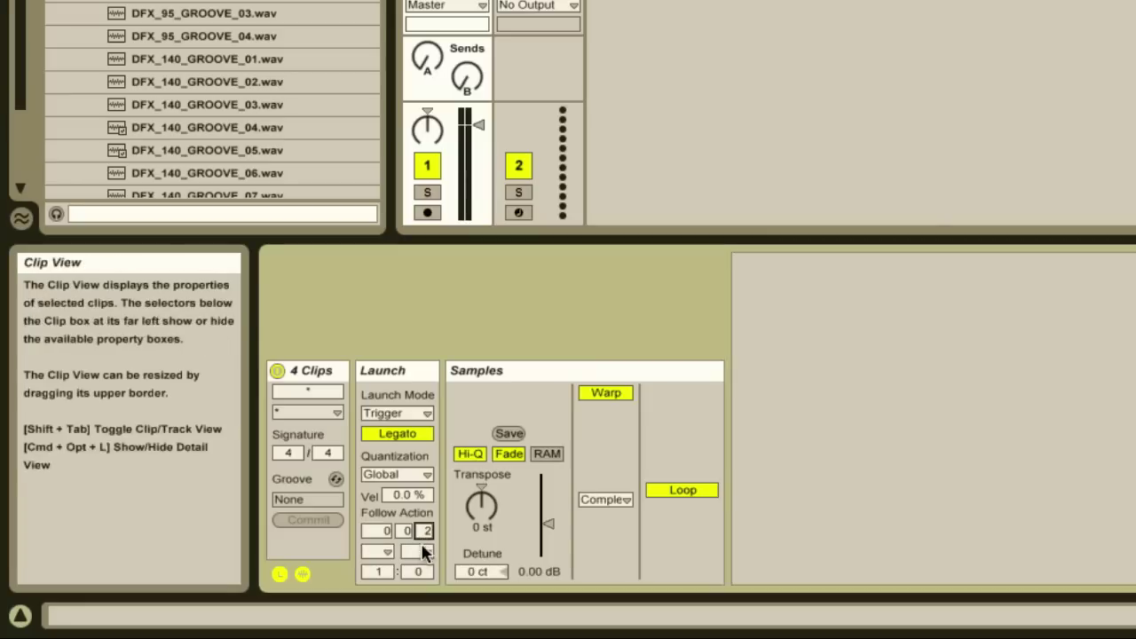
pyautogui.click(388, 552)
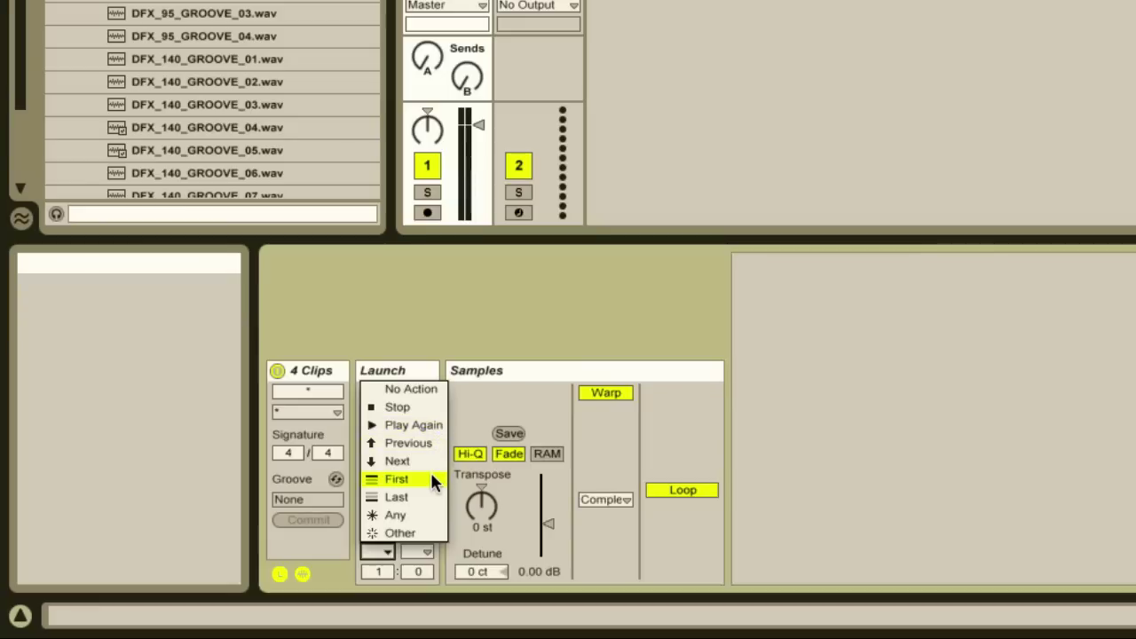
# - Choose Any as the four groove clips' follow action
pyautogui.click(415, 516)
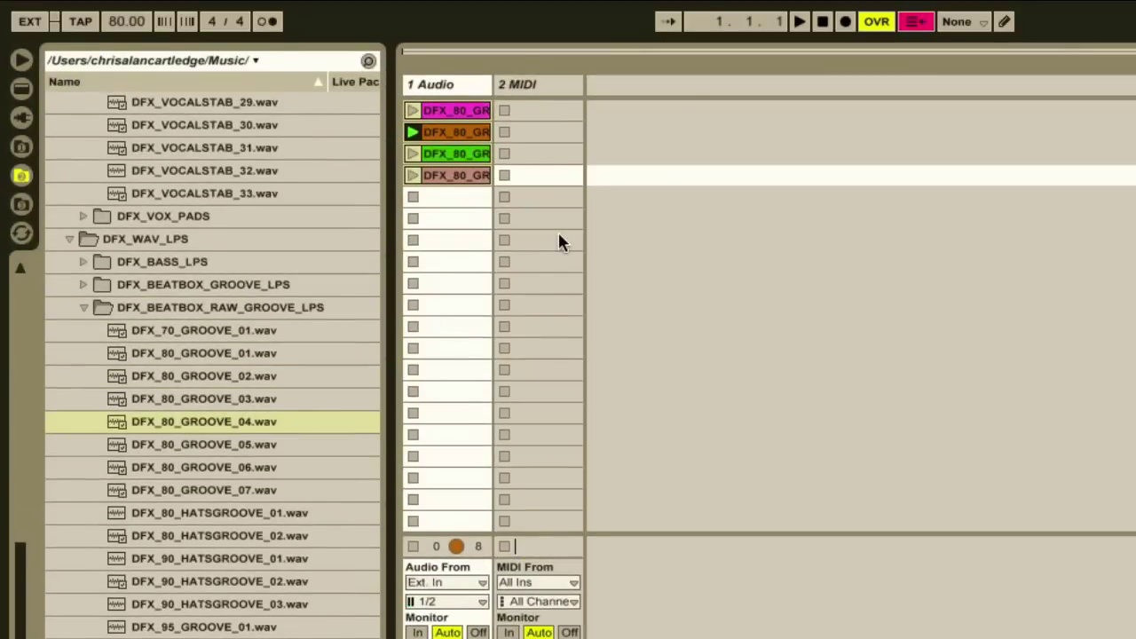
# - Double-click a selected groove clip to bring back the four clips' shared Clip View settings
pyautogui.doubleClick(477, 154)
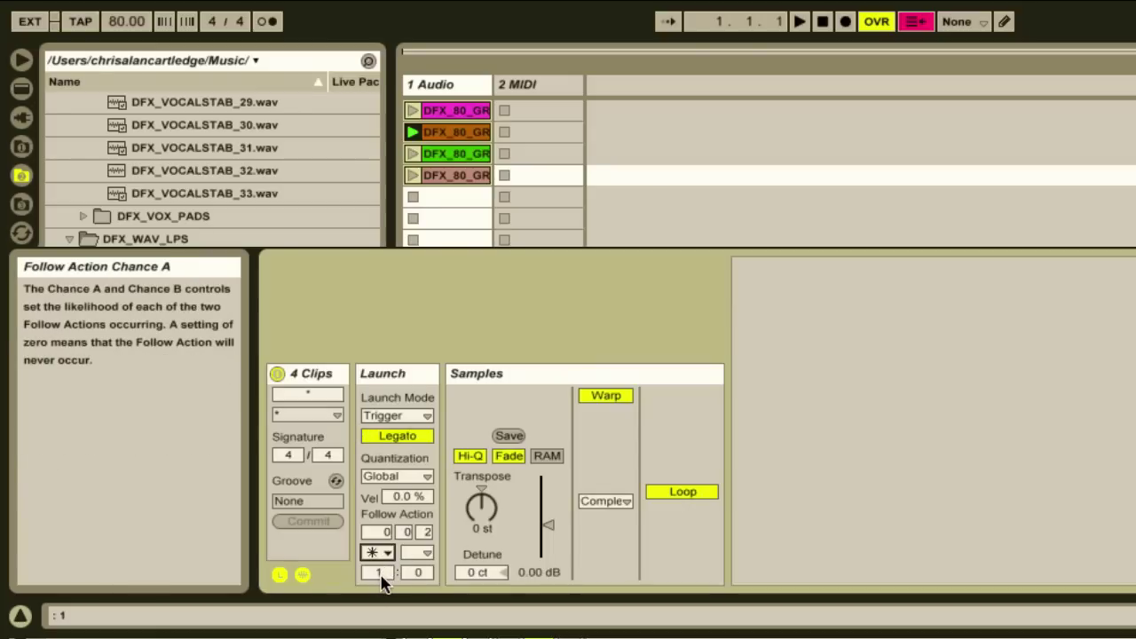
# - Give the four groove clips' Any follow action a chance of 999 against 0
pyautogui.moveTo(383, 581); pyautogui.dragTo(383, 593)
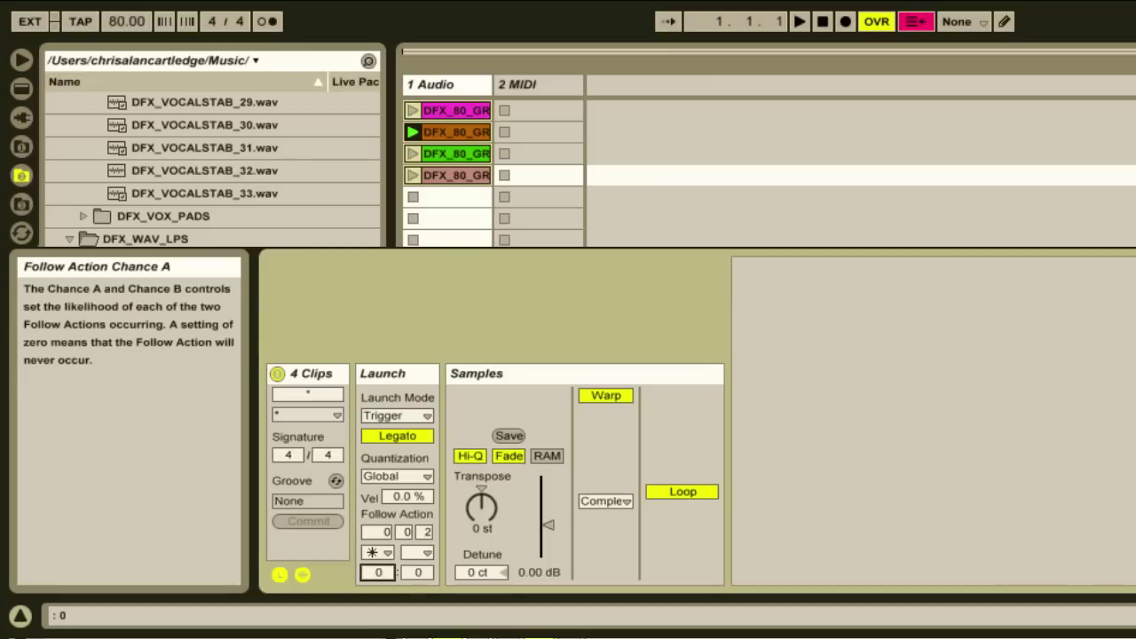
pyautogui.write('999')
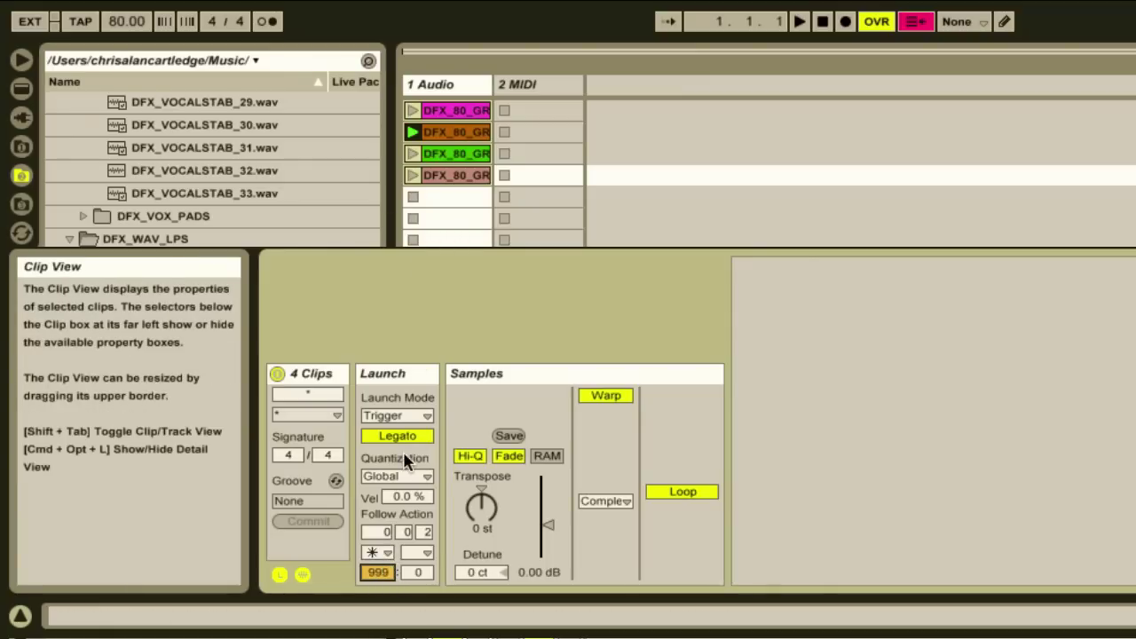
pyautogui.click(461, 180)
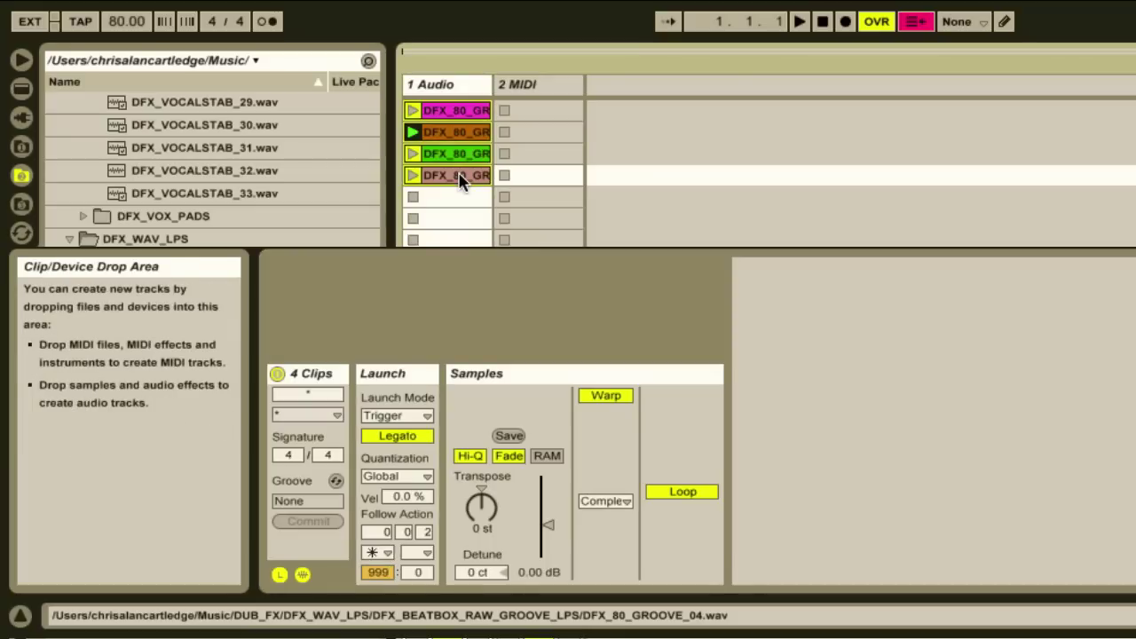
# - Launch the first DFX_80 groove clip so the four loops chain at random
pyautogui.click(412, 110)
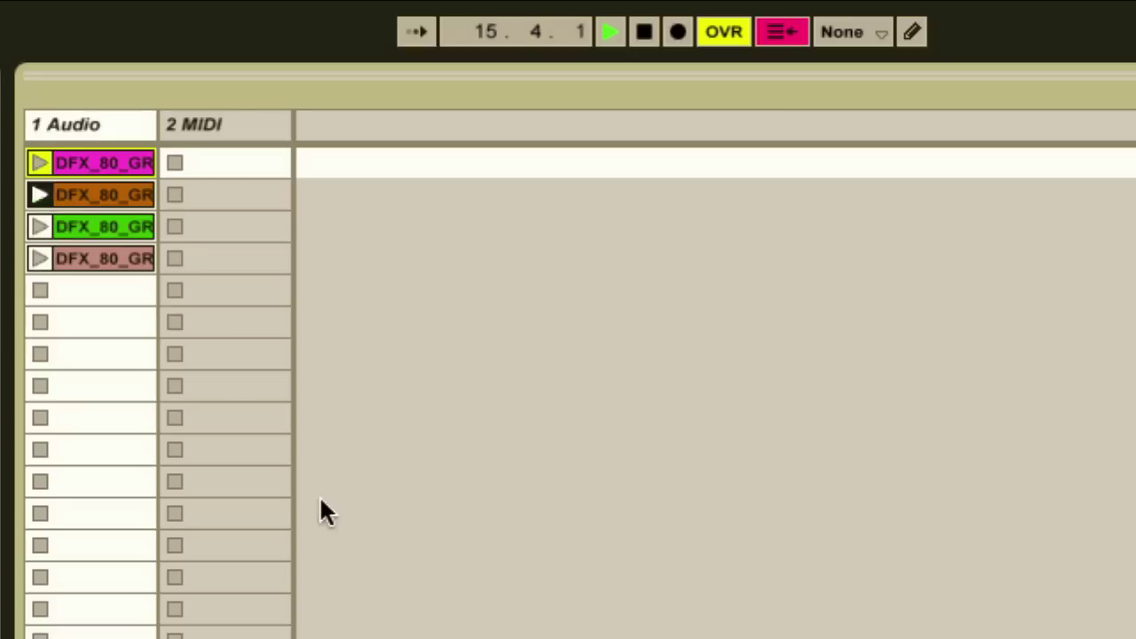
# - Stop playback and reset the song position to 1.1.1
pyautogui.click(645, 33)
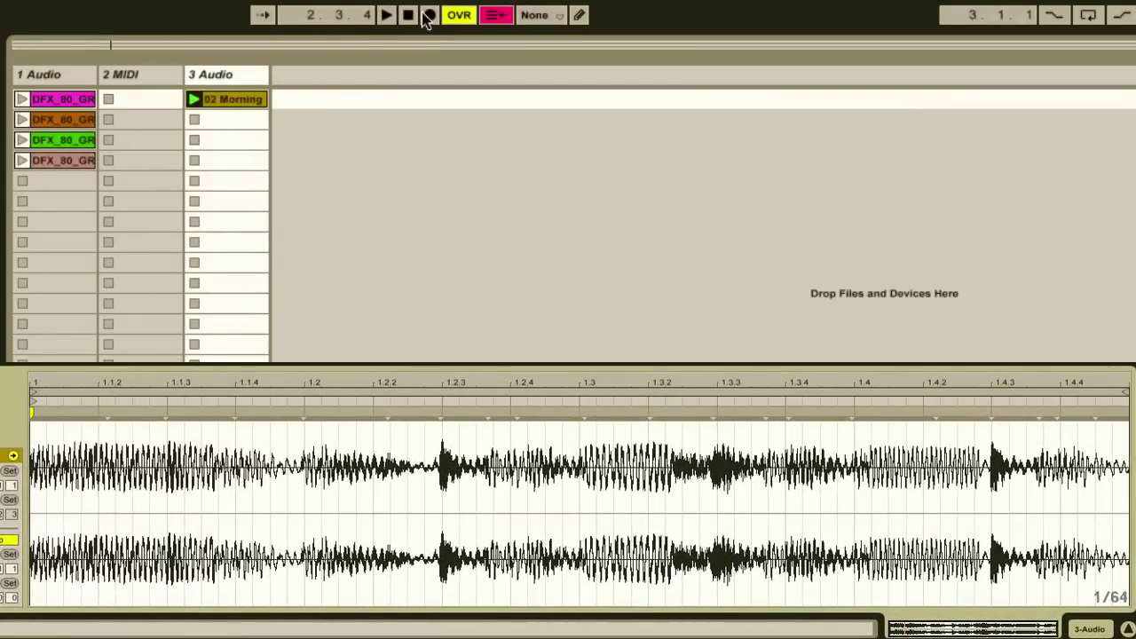
pyautogui.click(411, 18)
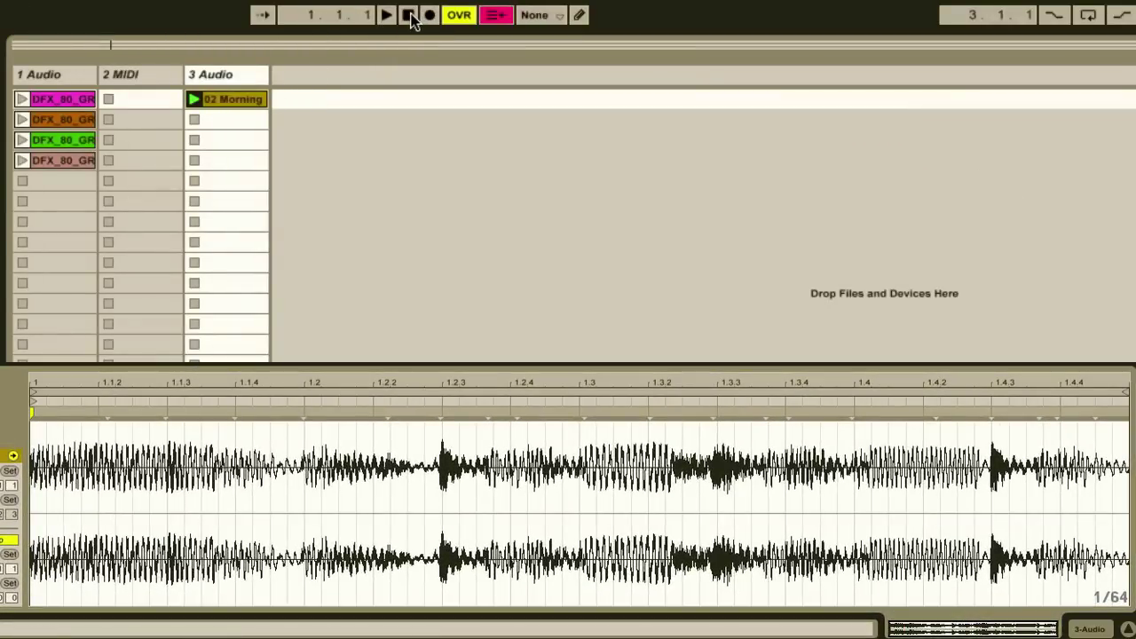
# - Duplicate the 02 Morning clip into eight copies down rows 1–8 of track 3
pyautogui.rightClick(229, 104)
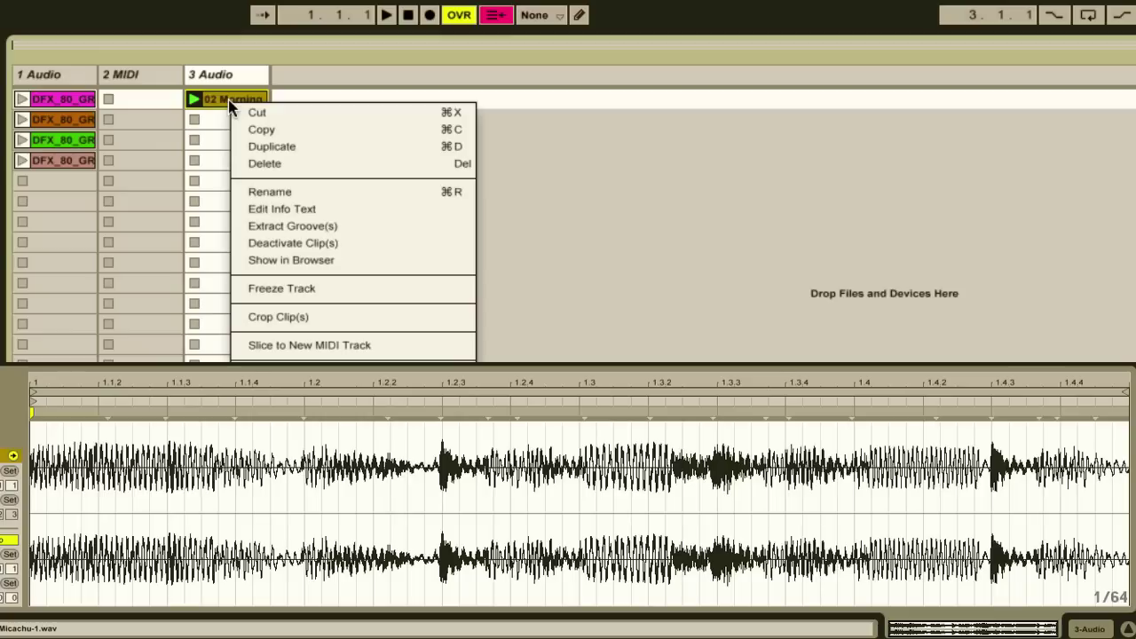
pyautogui.click(268, 144)
pyautogui.hotkey('ctrl', 'd')
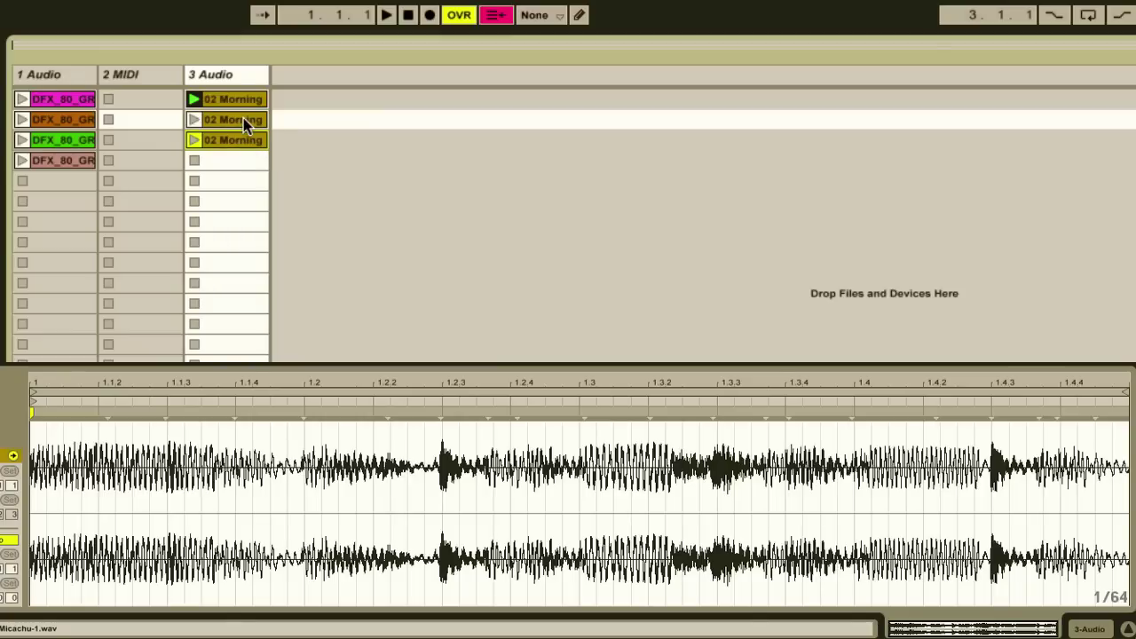
pyautogui.hotkey('ctrl', 'd')
pyautogui.hotkey('ctrl', 'd')
pyautogui.hotkey('ctrl', 'd')
pyautogui.hotkey('ctrl', 'd')
pyautogui.hotkey('ctrl', 'd')
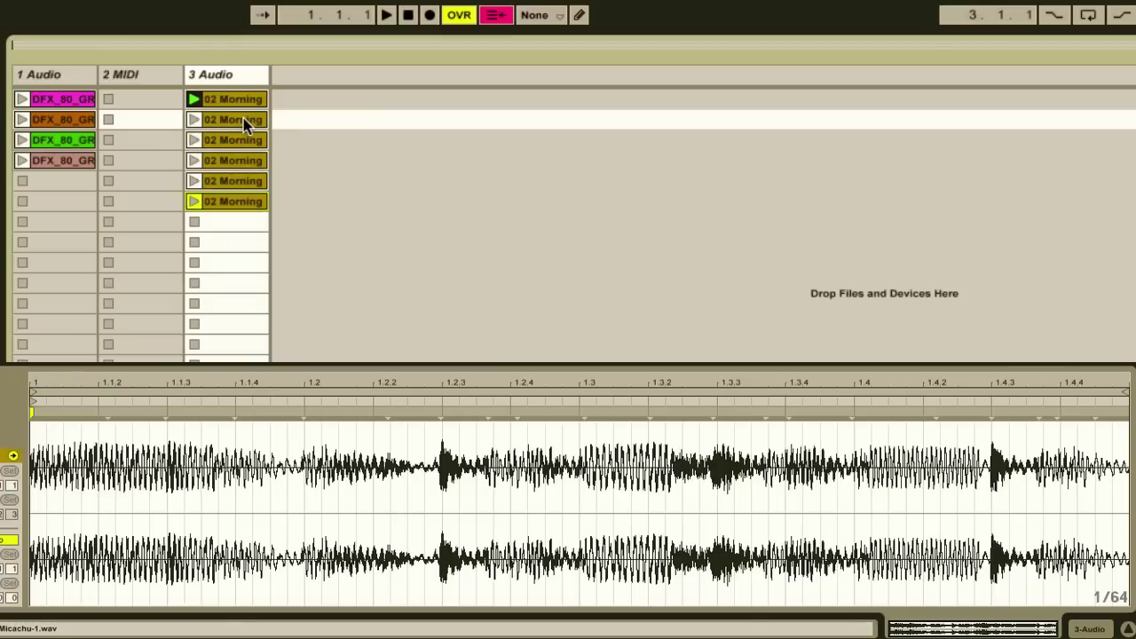
# - Step through the eight 02 Morning copies in rows 1 to 8 to check them
pyautogui.click(236, 102)
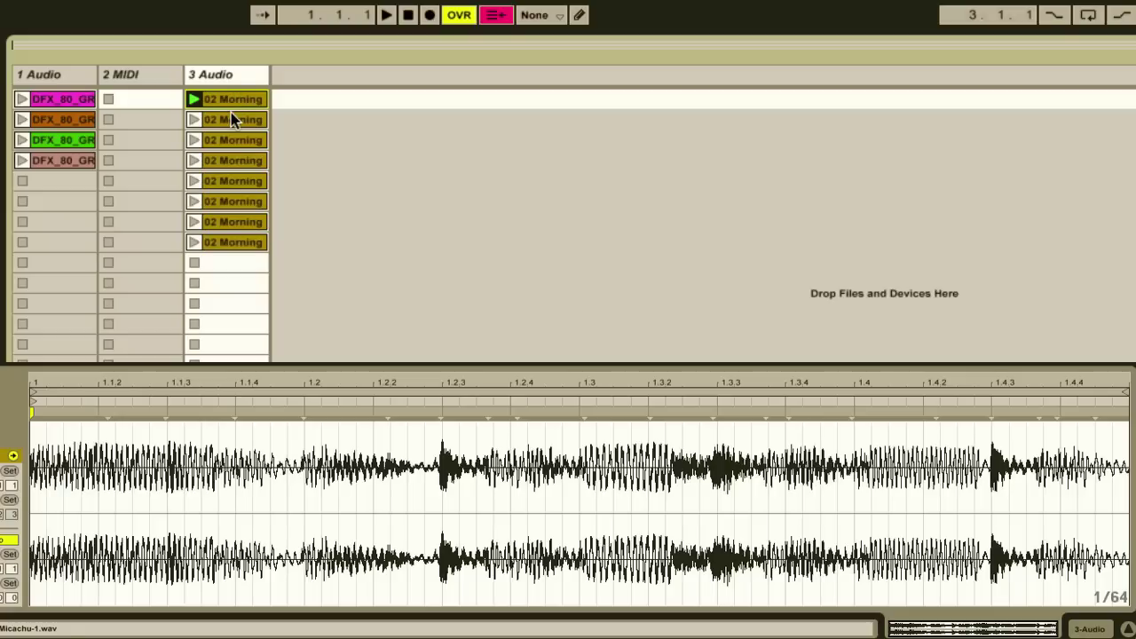
pyautogui.click(230, 119)
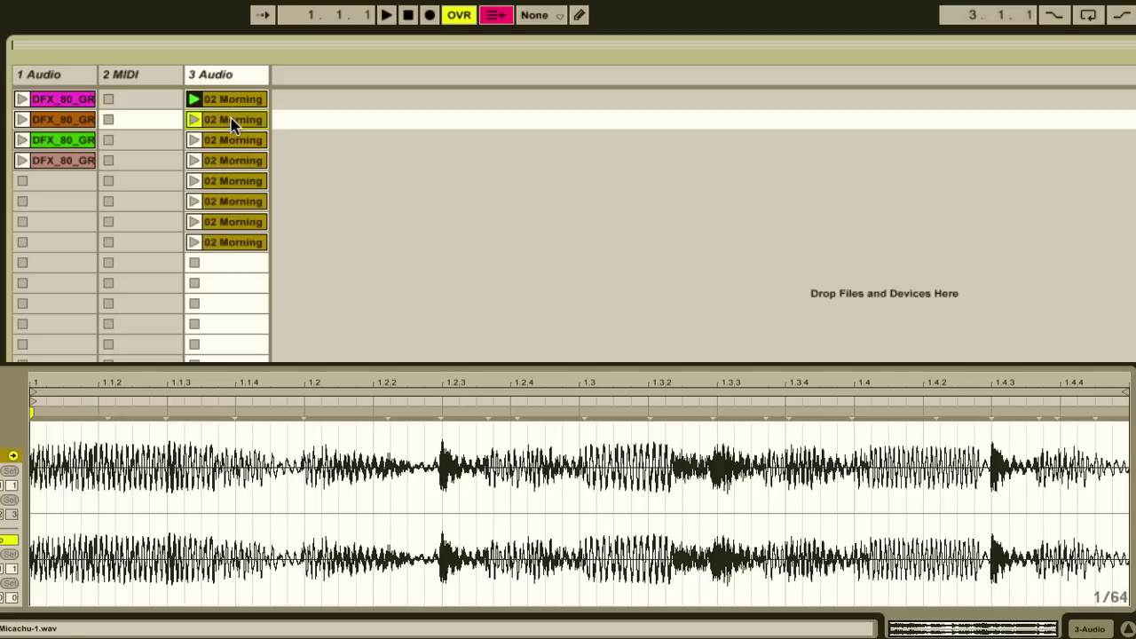
pyautogui.click(236, 140)
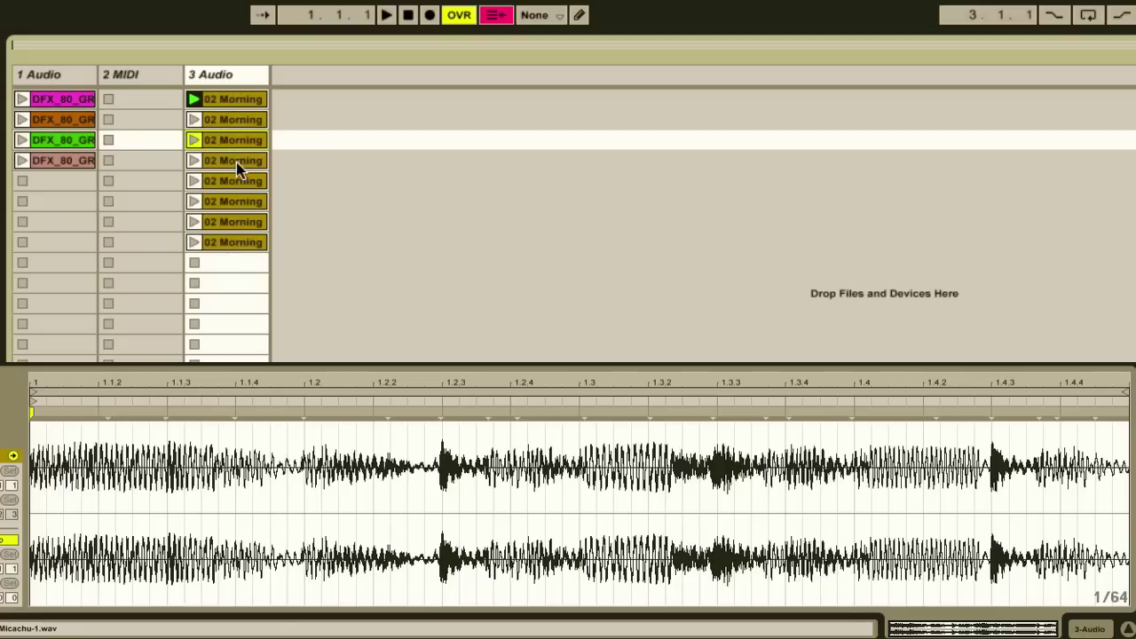
pyautogui.click(236, 161)
pyautogui.click(234, 181)
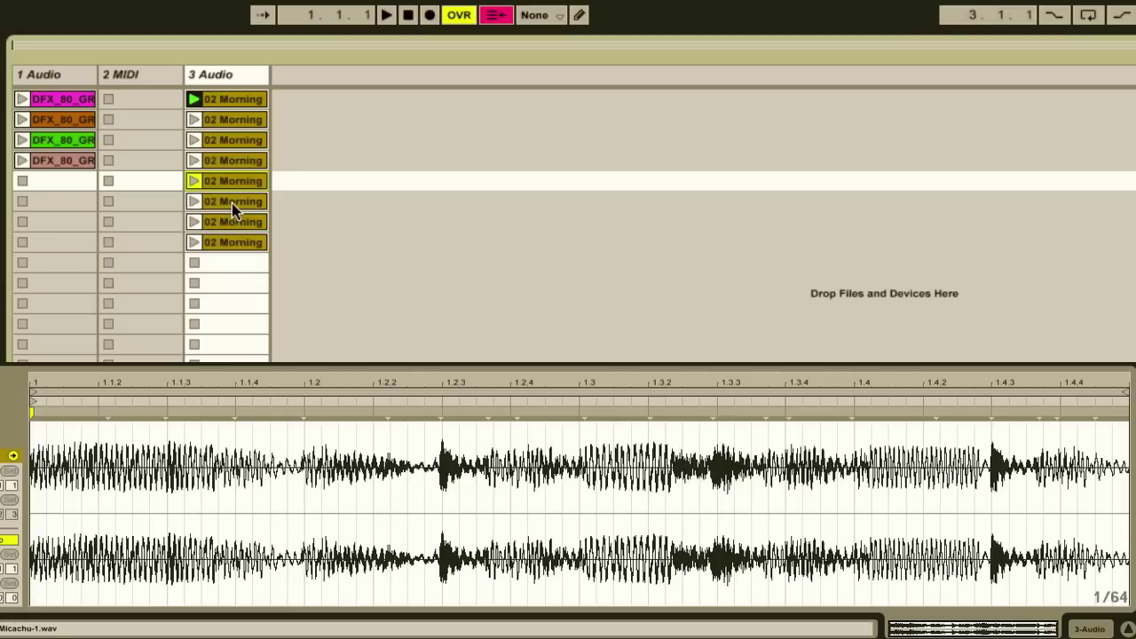
pyautogui.click(231, 203)
pyautogui.click(235, 224)
pyautogui.click(244, 243)
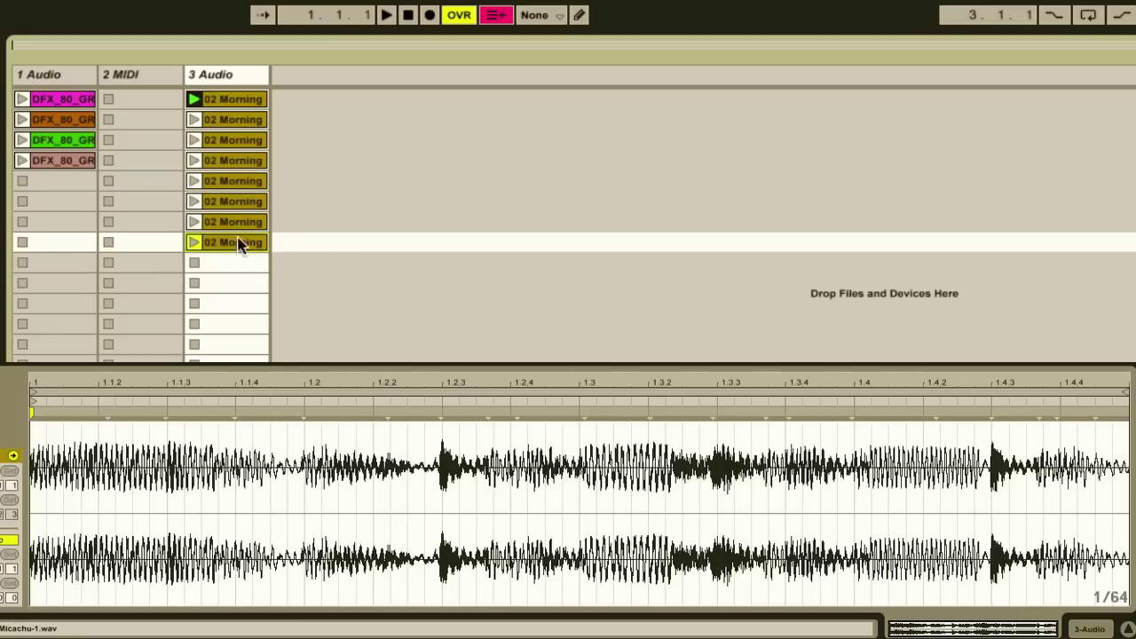
pyautogui.click(223, 123)
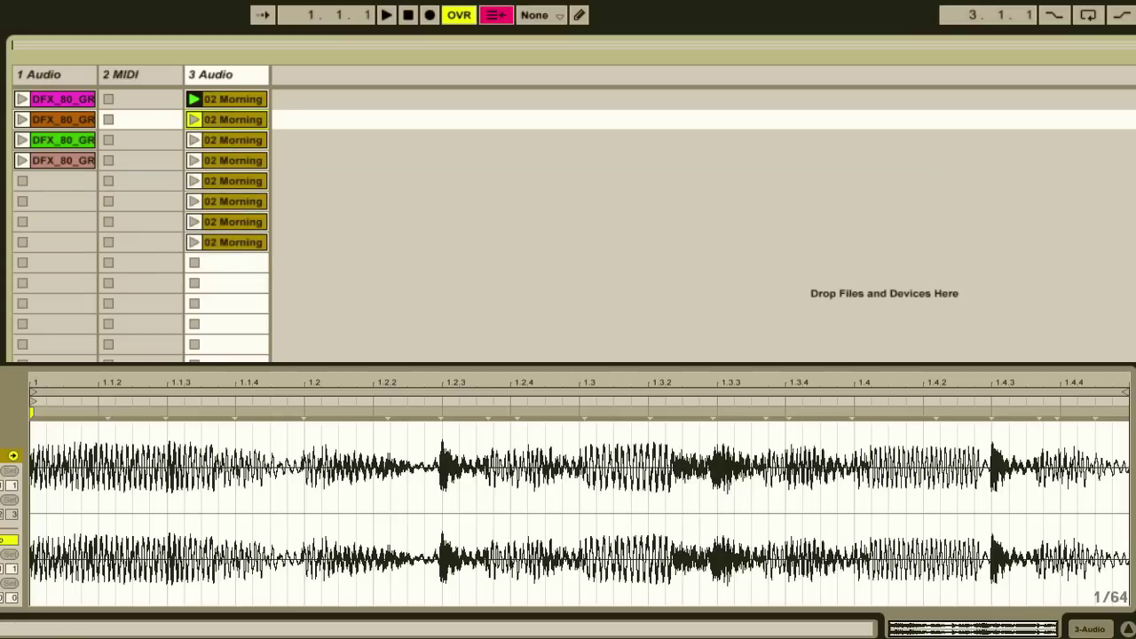
pyautogui.click(217, 101)
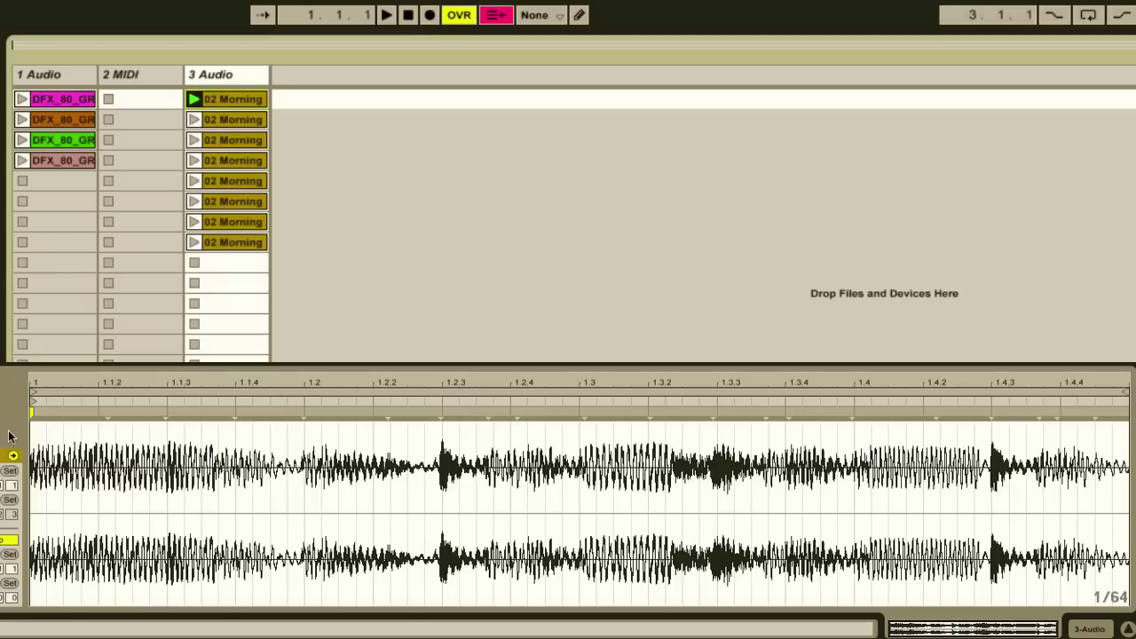
# - Move the Start markers of the row 2–5 clips to 1.1.3, 1.2, 1.2.3 and 1.3
pyautogui.click(233, 122)
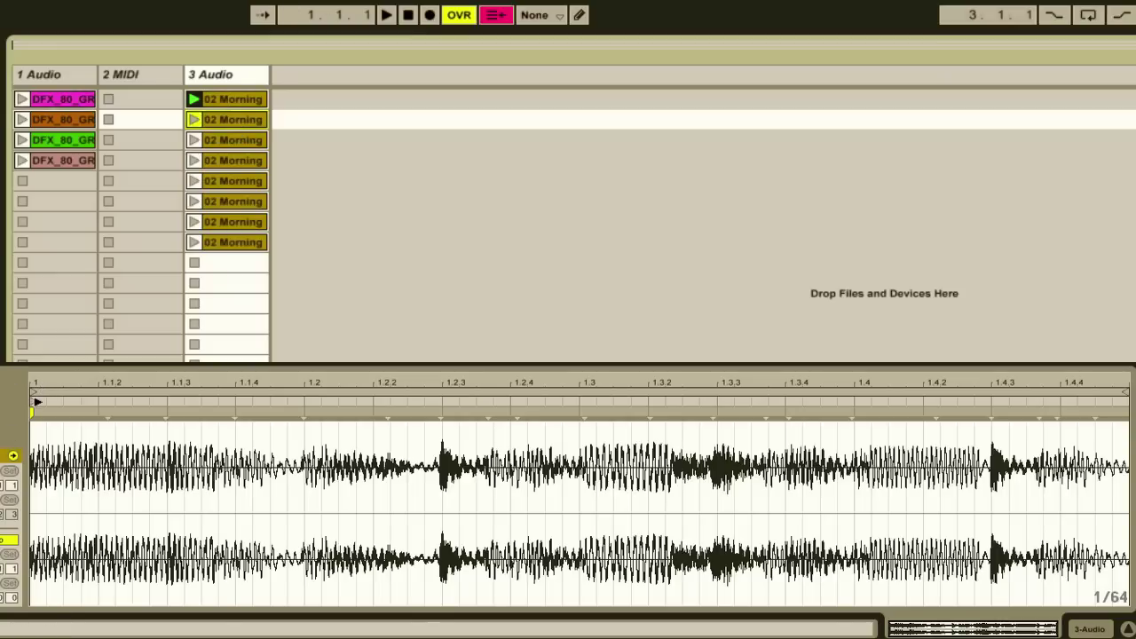
pyautogui.moveTo(36, 402); pyautogui.dragTo(169, 402)
pyautogui.click(224, 140)
pyautogui.click(37, 402)
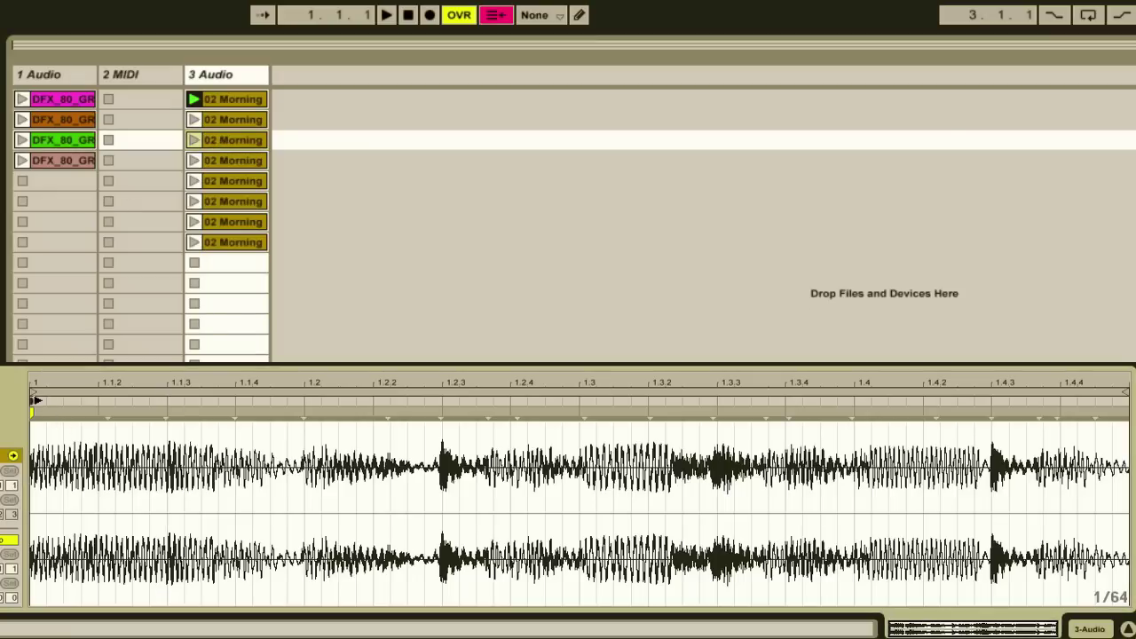
pyautogui.moveTo(37, 402)
pyautogui.mouseDown()
pyautogui.moveTo(305, 402)
pyautogui.moveTo(290, 403)
pyautogui.mouseUp()
pyautogui.click(218, 142)
pyautogui.click(228, 160)
pyautogui.moveTo(31, 402); pyautogui.dragTo(443, 402)
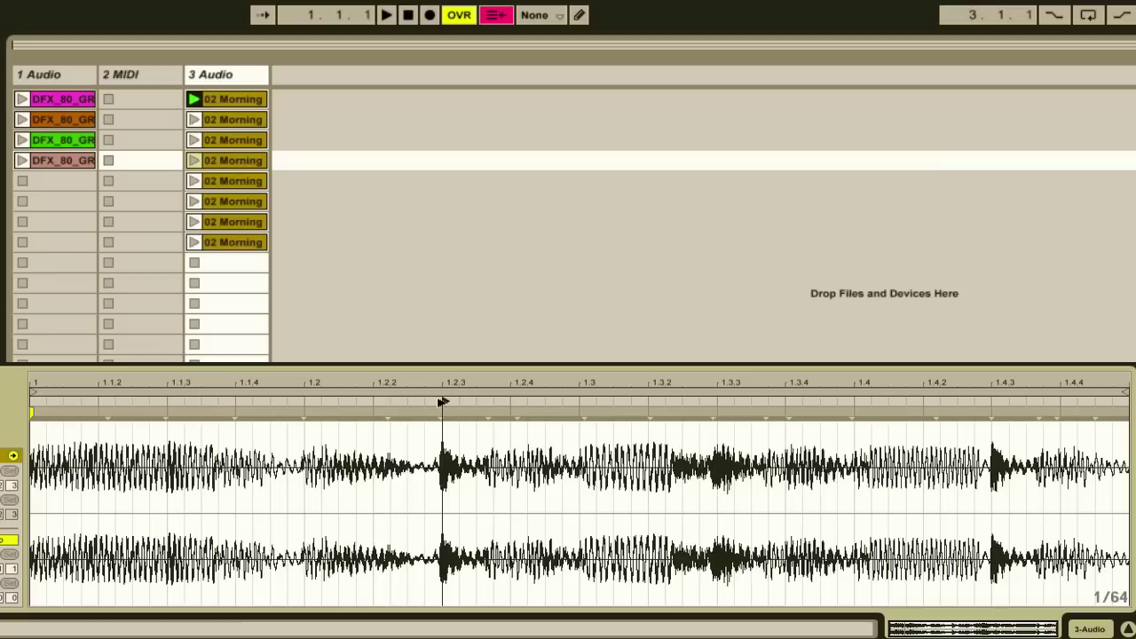
pyautogui.click(241, 180)
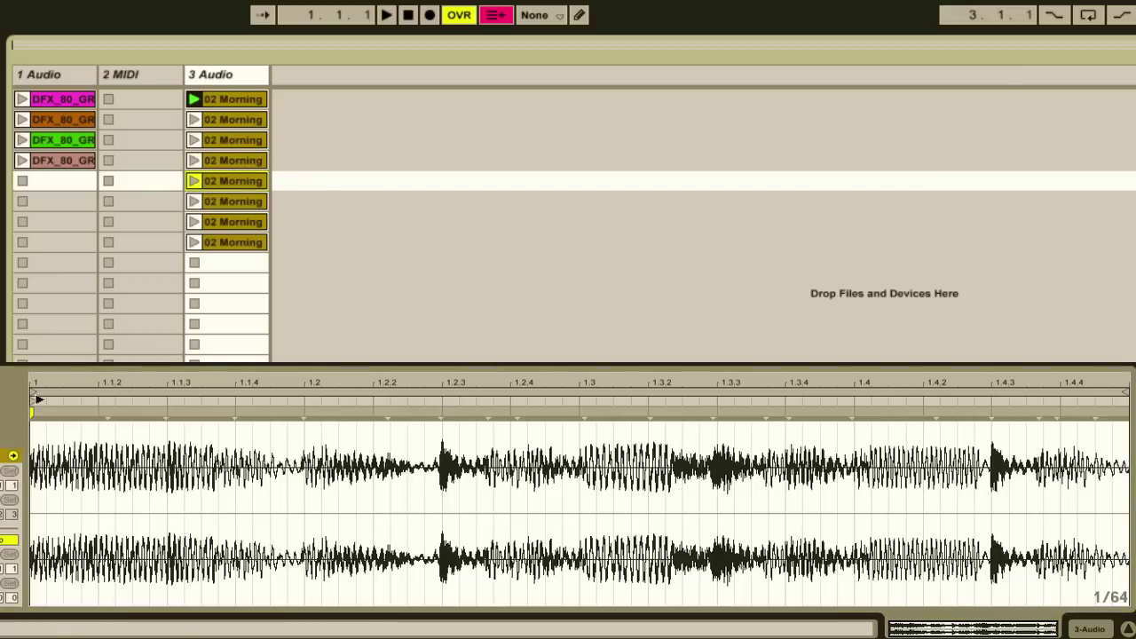
pyautogui.moveTo(38, 402); pyautogui.dragTo(582, 402)
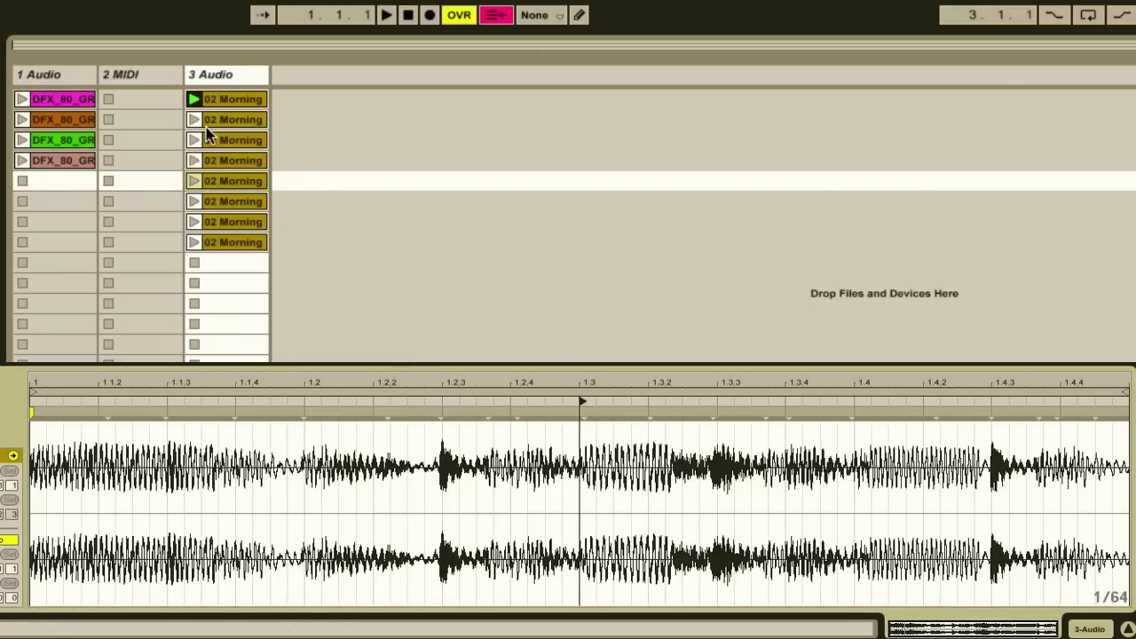
# - Move the Start markers of the row 6–8 clips to 1.3.3, 1.4 and 1.4.3
pyautogui.click(228, 201)
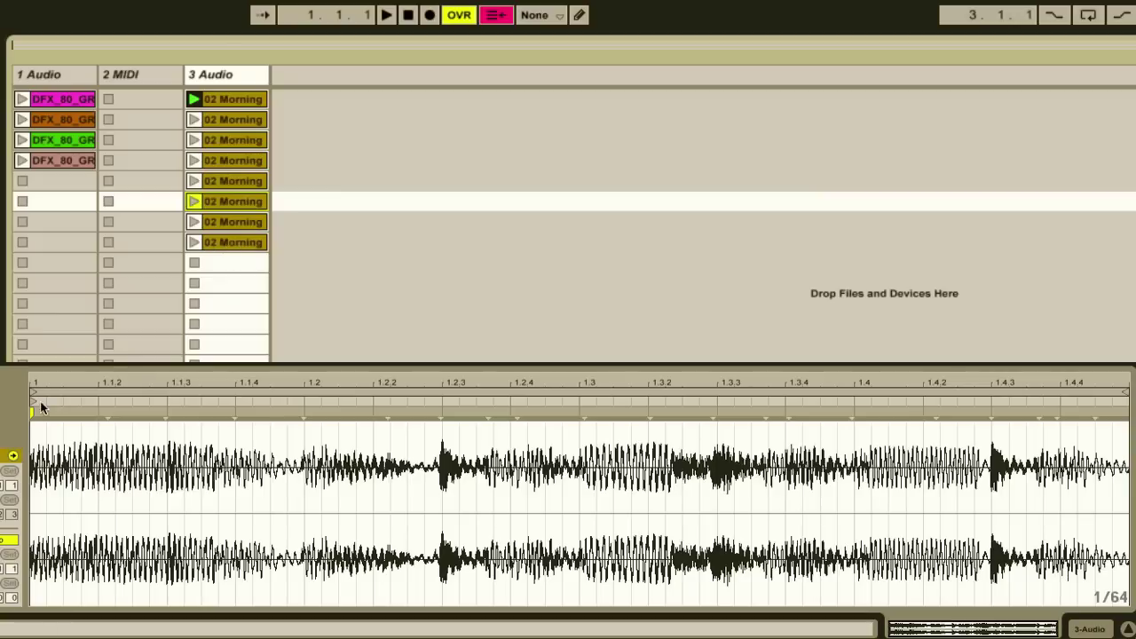
pyautogui.moveTo(42, 406)
pyautogui.mouseDown()
pyautogui.moveTo(588, 404)
pyautogui.moveTo(494, 404)
pyautogui.moveTo(715, 384)
pyautogui.mouseUp()
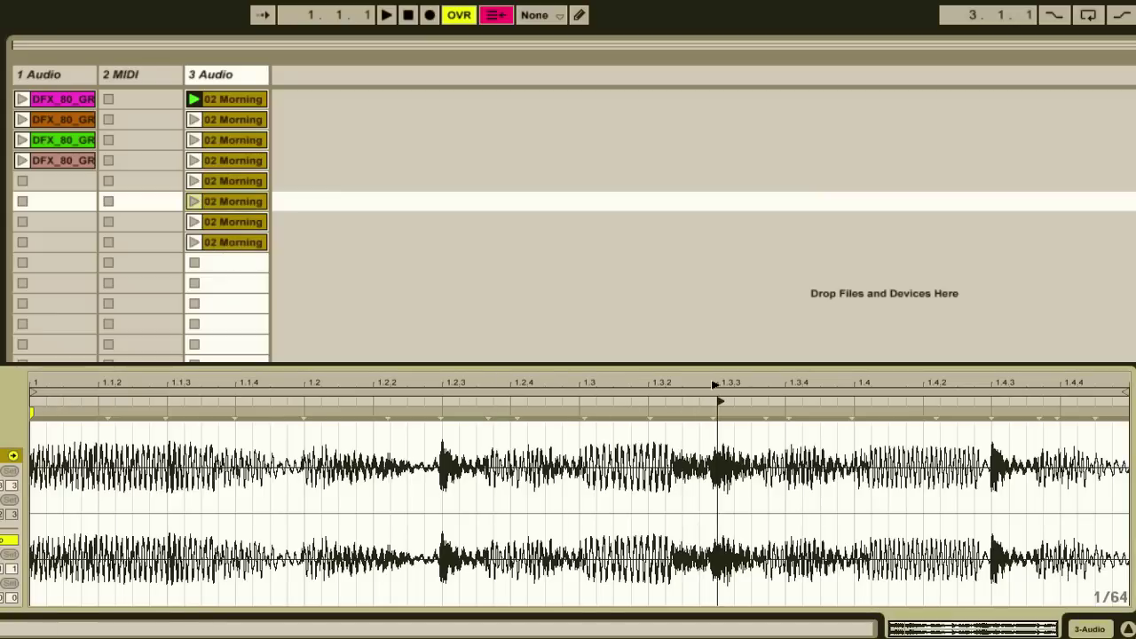
pyautogui.click(227, 224)
pyautogui.moveTo(29, 407)
pyautogui.mouseDown()
pyautogui.moveTo(527, 407)
pyautogui.moveTo(773, 421)
pyautogui.moveTo(840, 408)
pyautogui.moveTo(852, 424)
pyautogui.mouseUp()
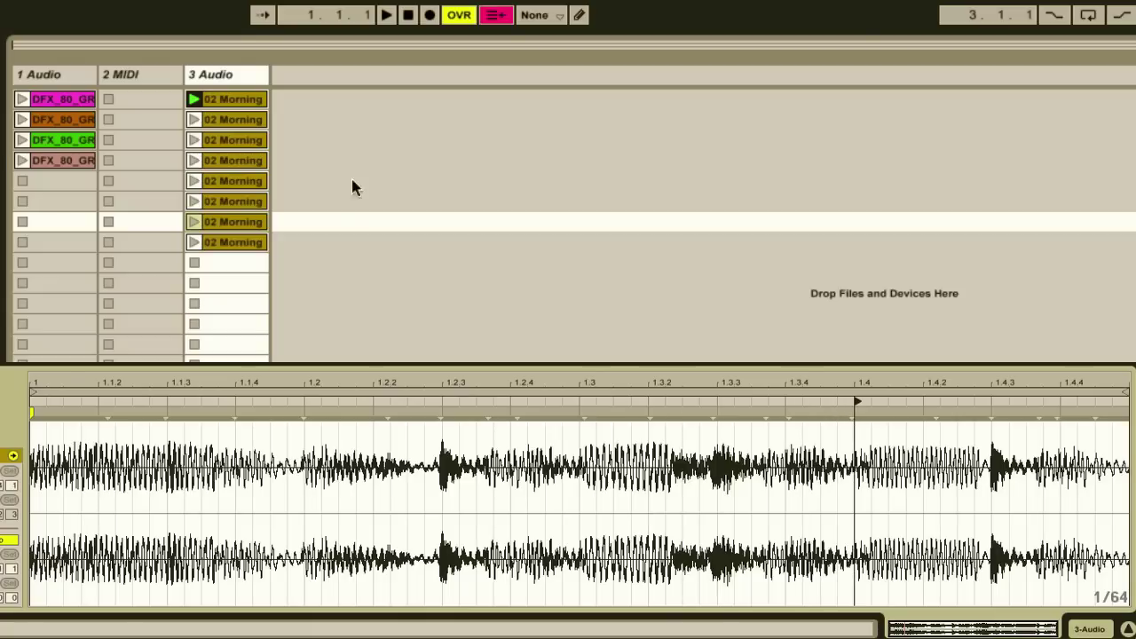
pyautogui.click(260, 245)
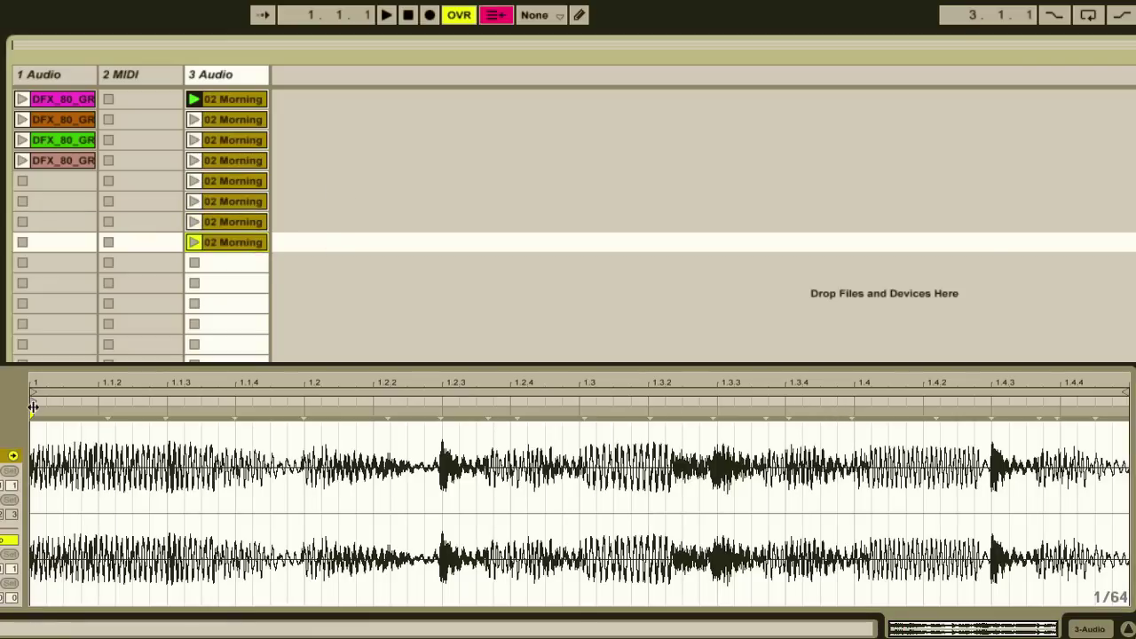
pyautogui.moveTo(33, 405); pyautogui.dragTo(988, 379)
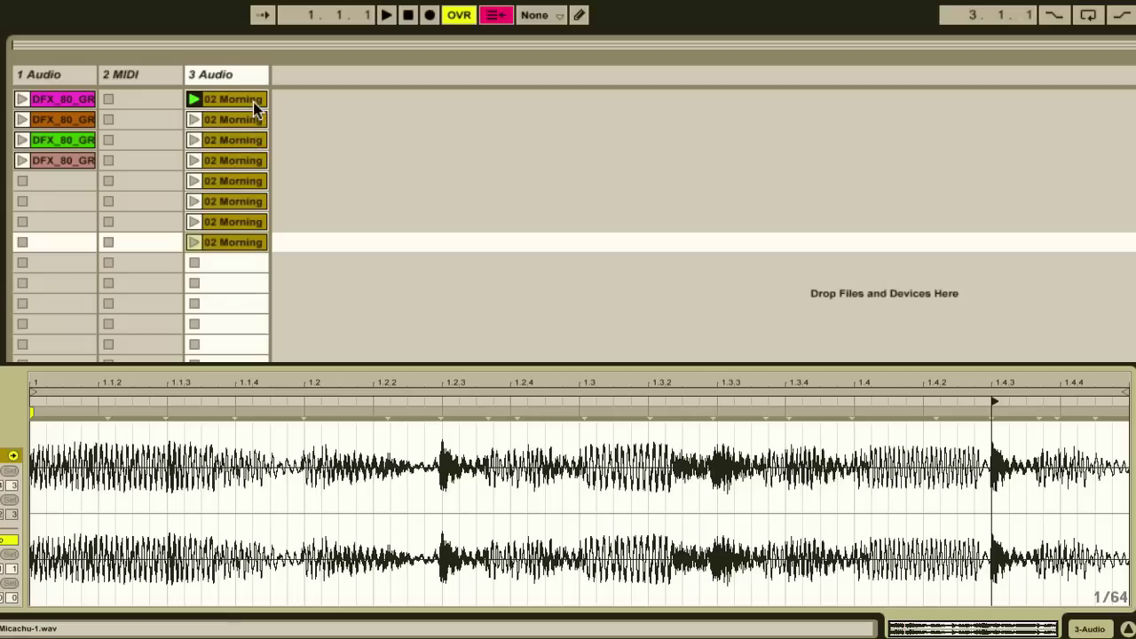
pyautogui.click(209, 100)
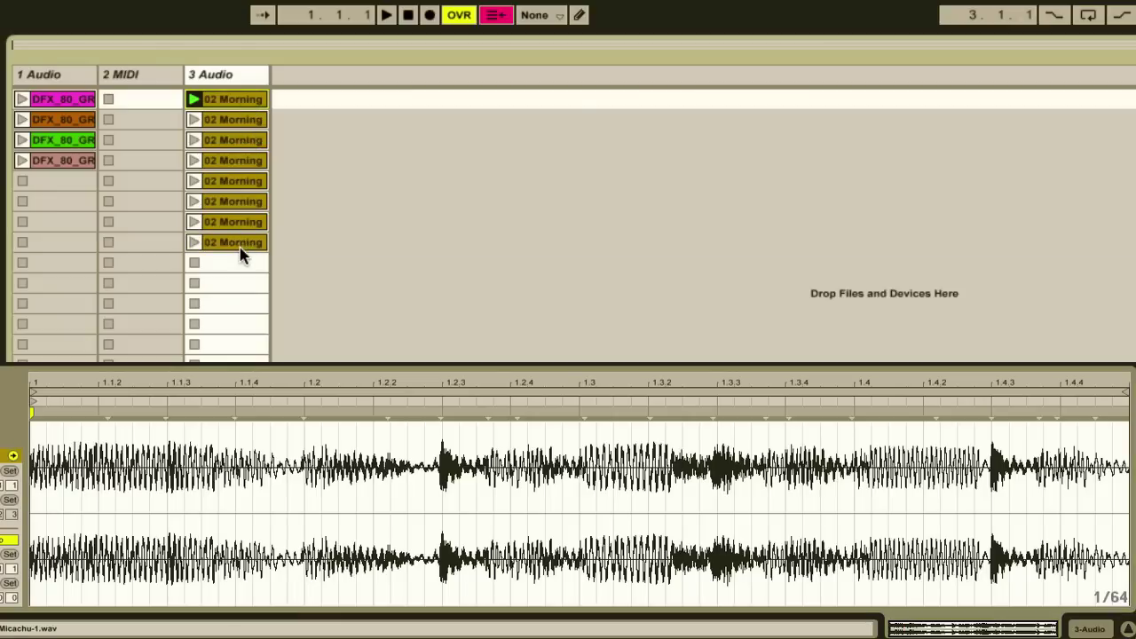
# - Set all eight 02 Morning clips to follow action Next after 0.0.2 with chance 999
pyautogui.click(236, 246)
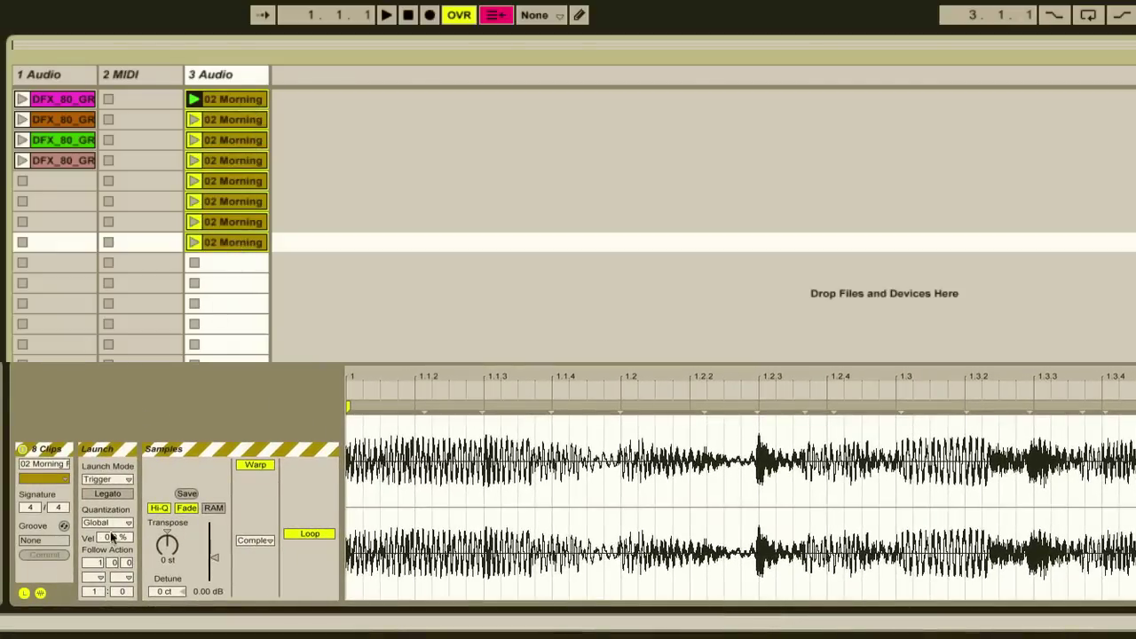
pyautogui.click(99, 577)
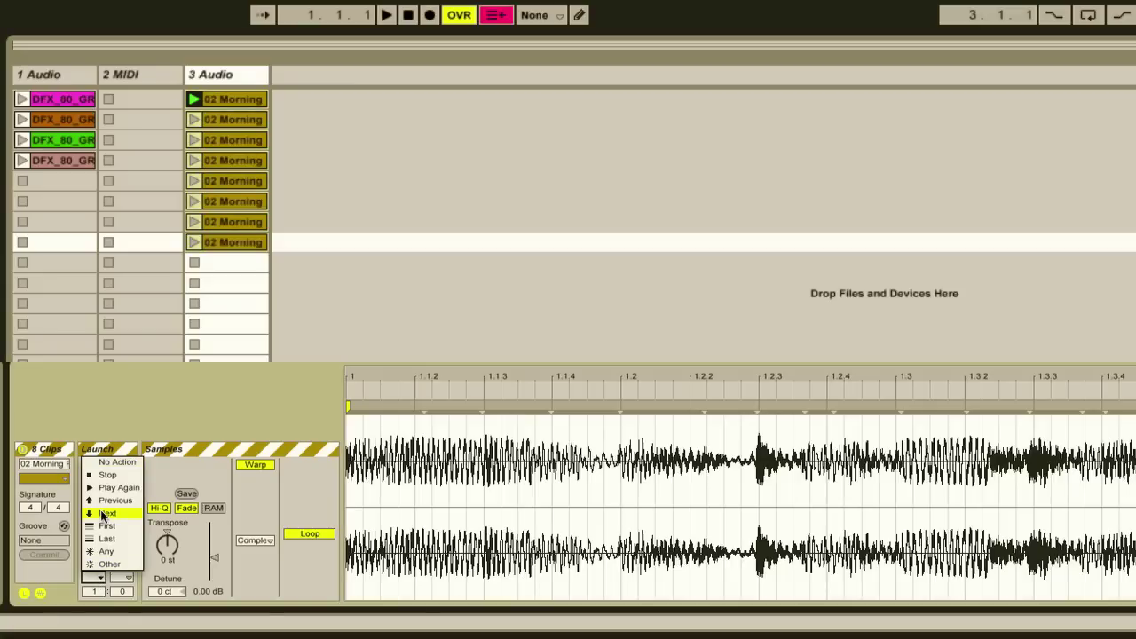
pyautogui.click(103, 514)
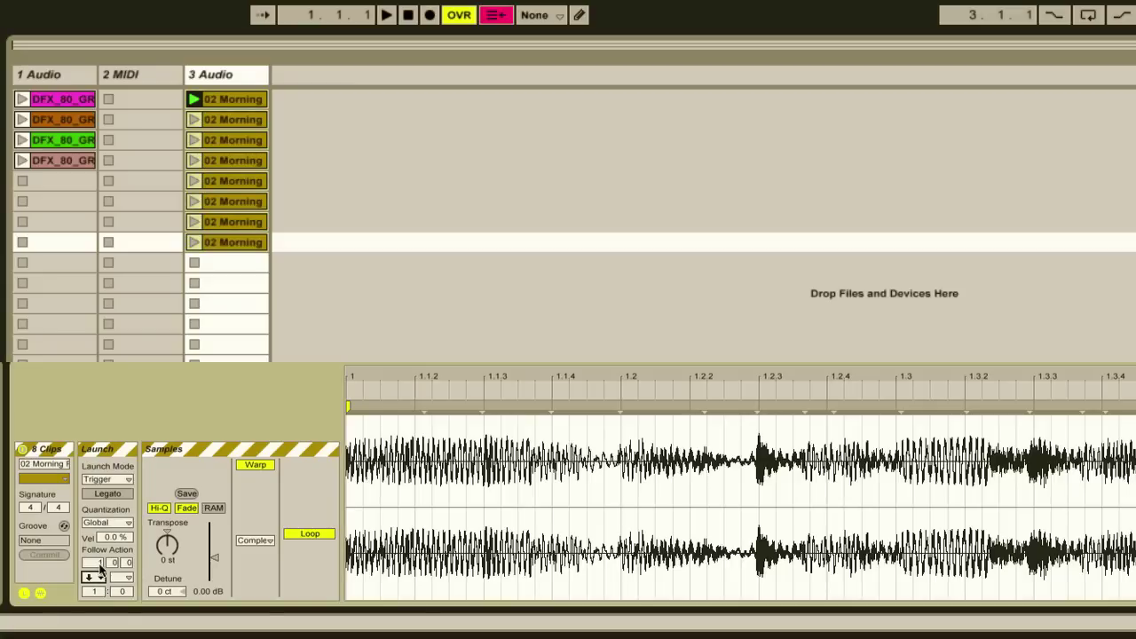
pyautogui.moveTo(100, 569); pyautogui.dragTo(101, 586)
pyautogui.click(127, 564)
pyautogui.click(93, 591)
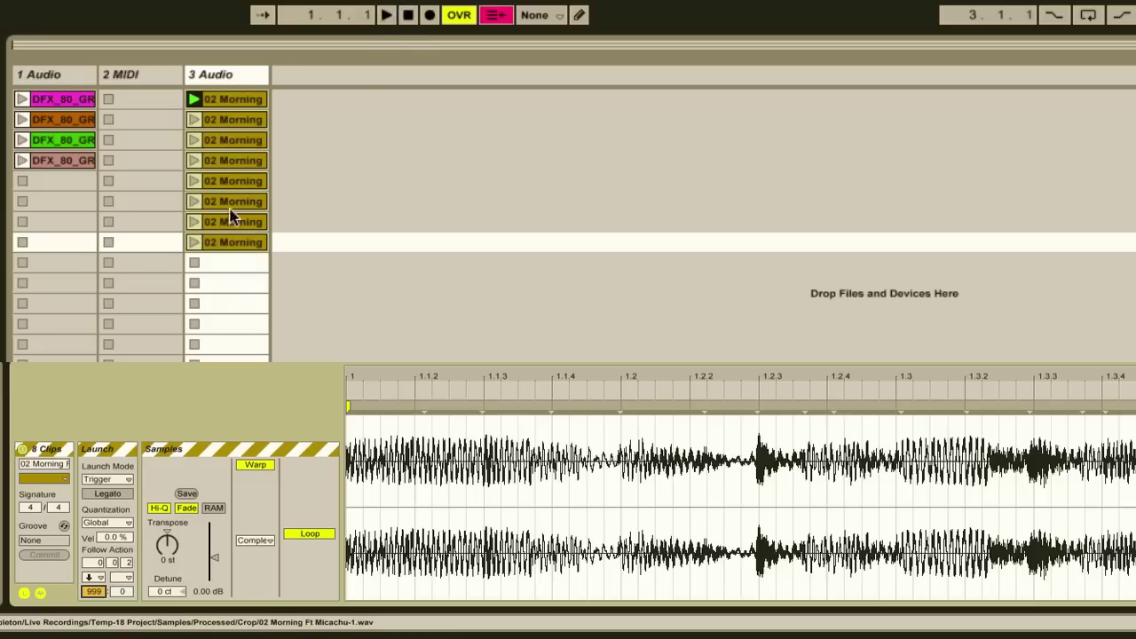
# - Set the row-8 02 Morning clip's follow action to First, then stop playback
pyautogui.click(246, 261)
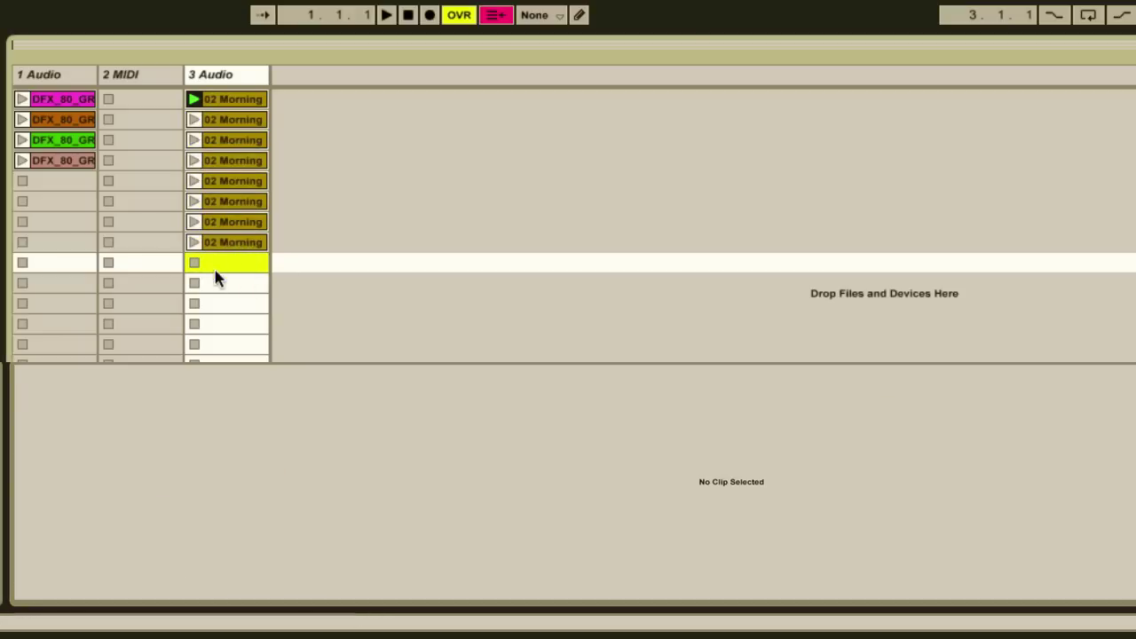
pyautogui.click(236, 245)
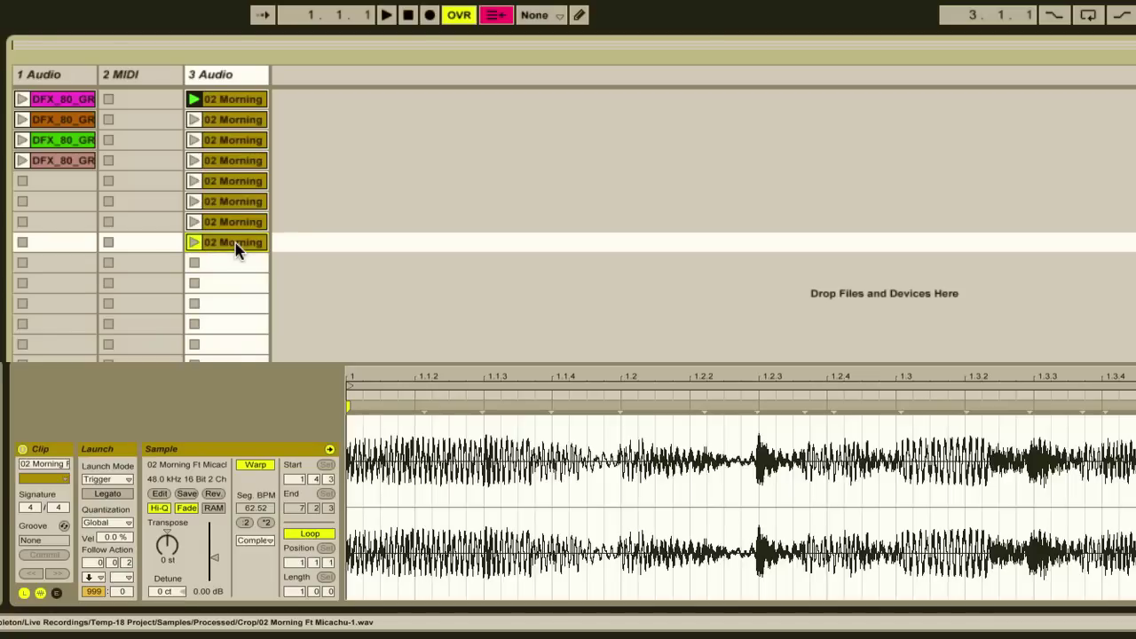
pyautogui.click(95, 578)
pyautogui.click(100, 534)
pyautogui.click(407, 17)
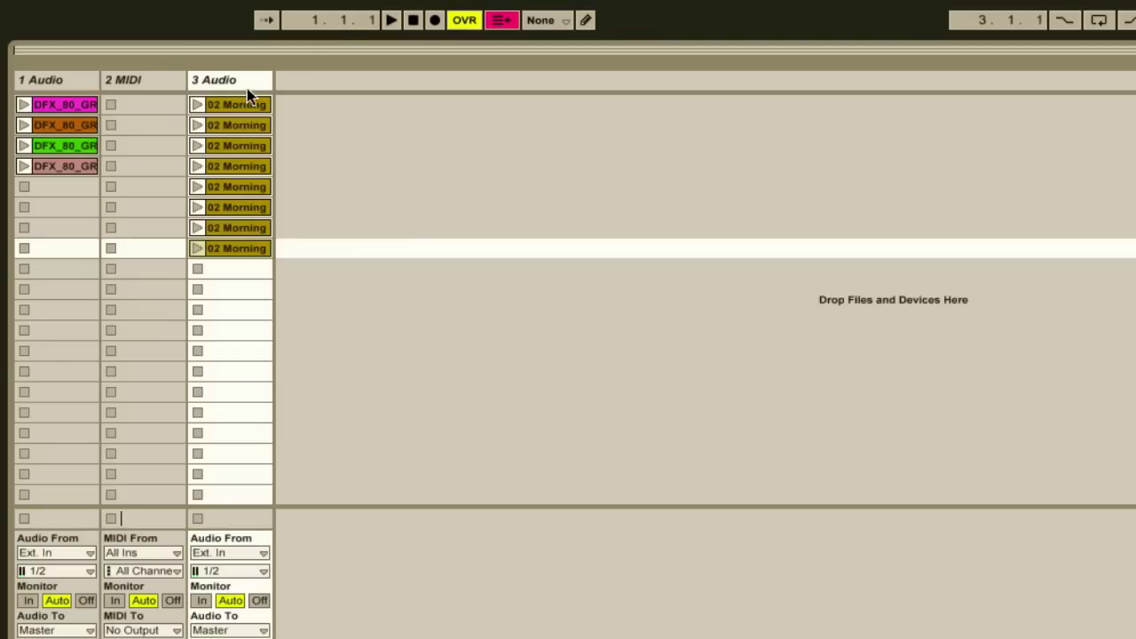
# - Launch track 3's first 02 Morning clip so the eight copies play in sequence
pyautogui.click(197, 104)
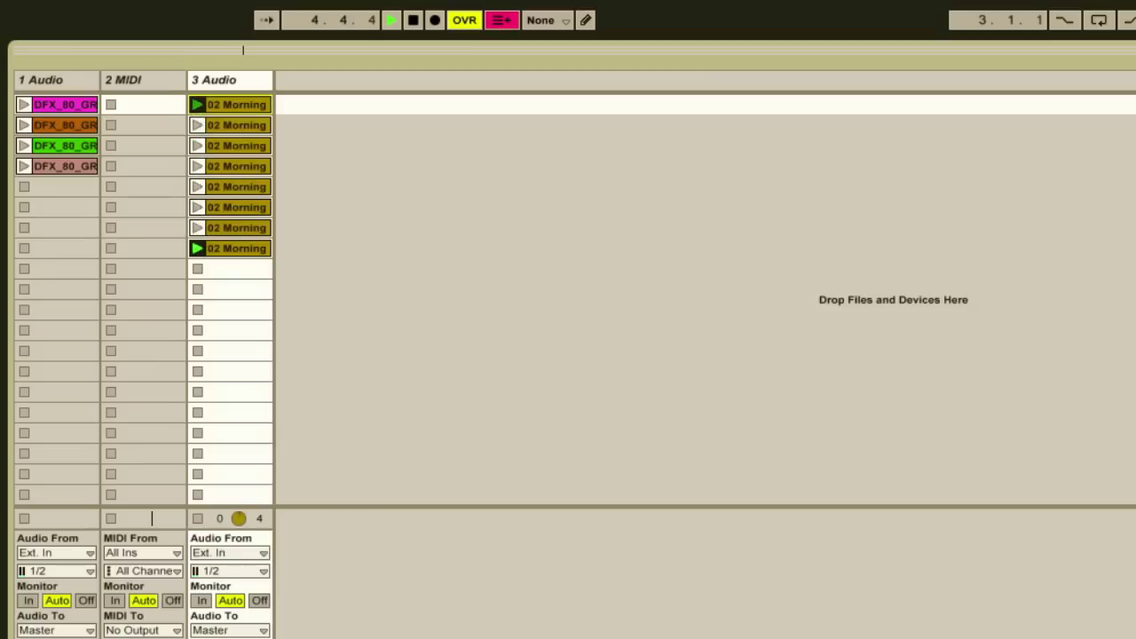
# - Switch MIDI Map Mode on and back off with Ctrl+M while the clips keep cycling
pyautogui.hotkey('ctrl', 'm')
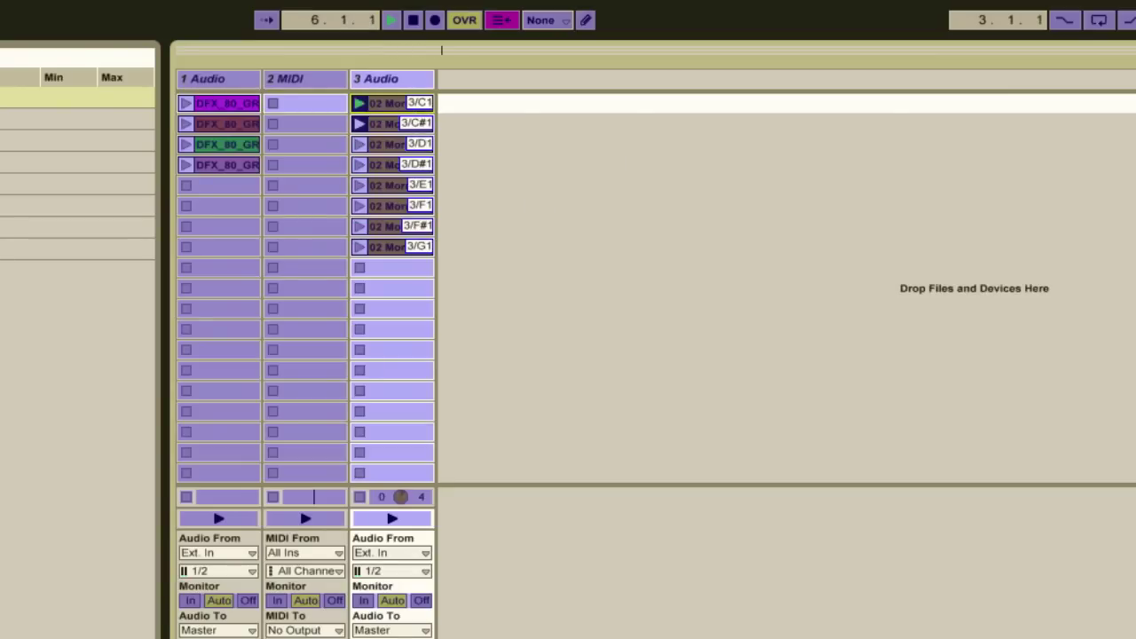
pyautogui.hotkey('ctrl', 'm')
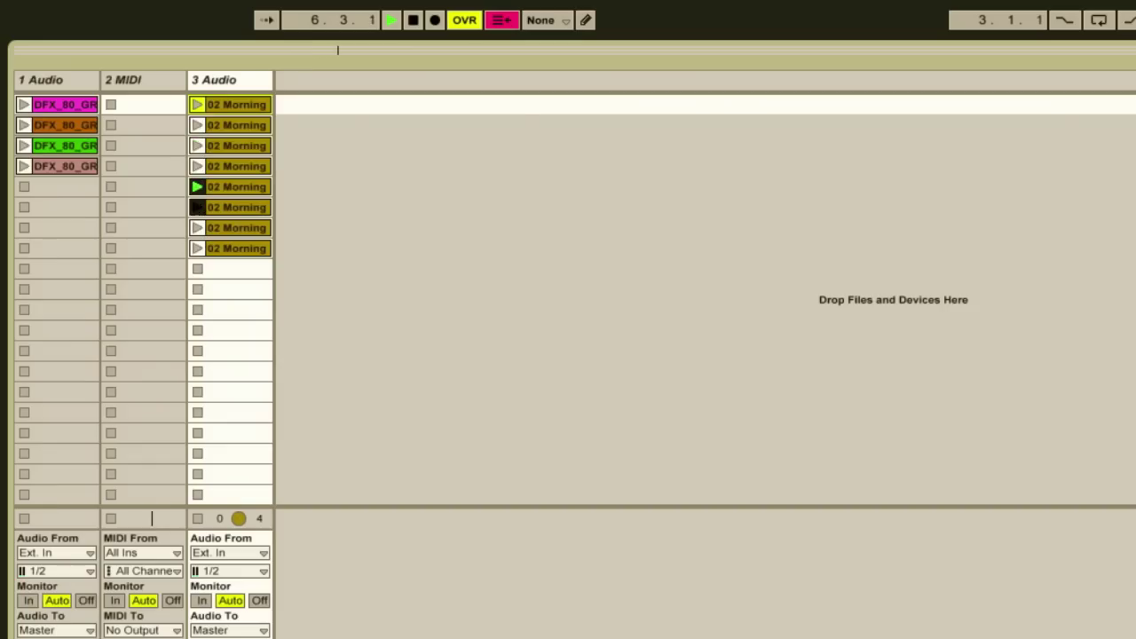